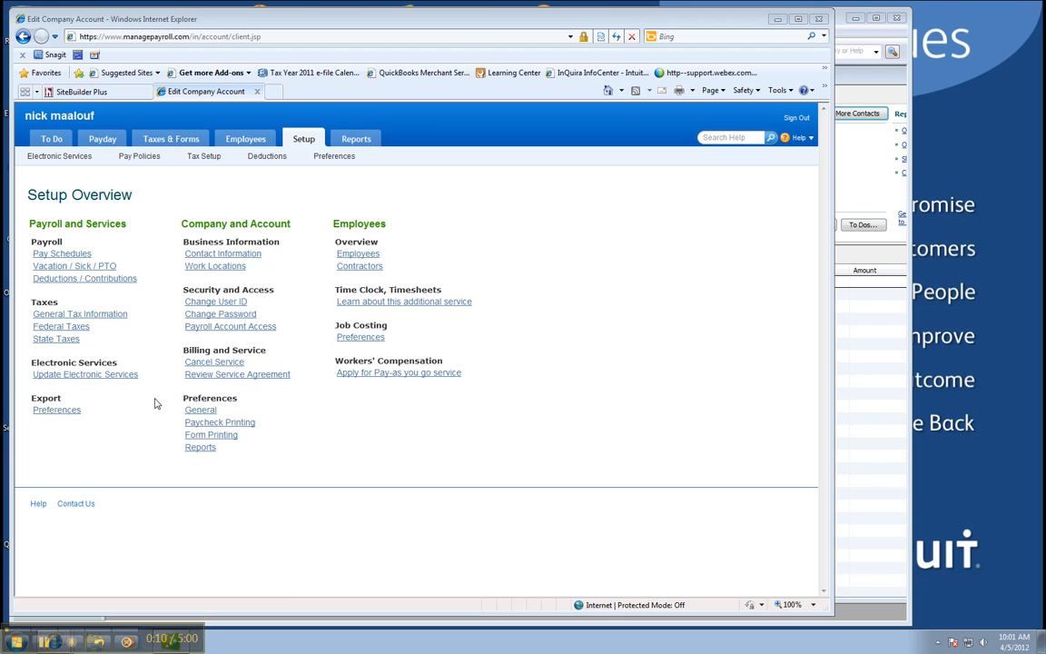
Examine the payroll export preferences, including the account mappings, class assignment and paycheck printing options, and return to the Setup Overview.
{"action": "left_click", "coordinate": [56, 410]}
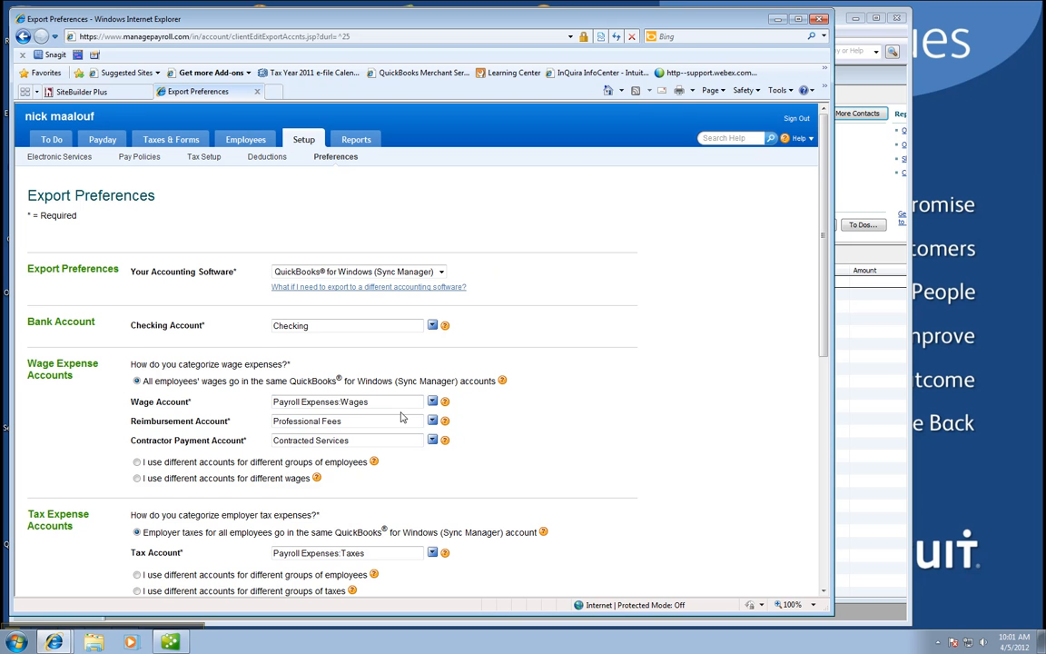
{"action": "scroll", "coordinate": [631, 400], "scroll_direction": "down", "scroll_amount": 1}
{"action": "scroll", "coordinate": [633, 388], "scroll_direction": "down", "scroll_amount": 1}
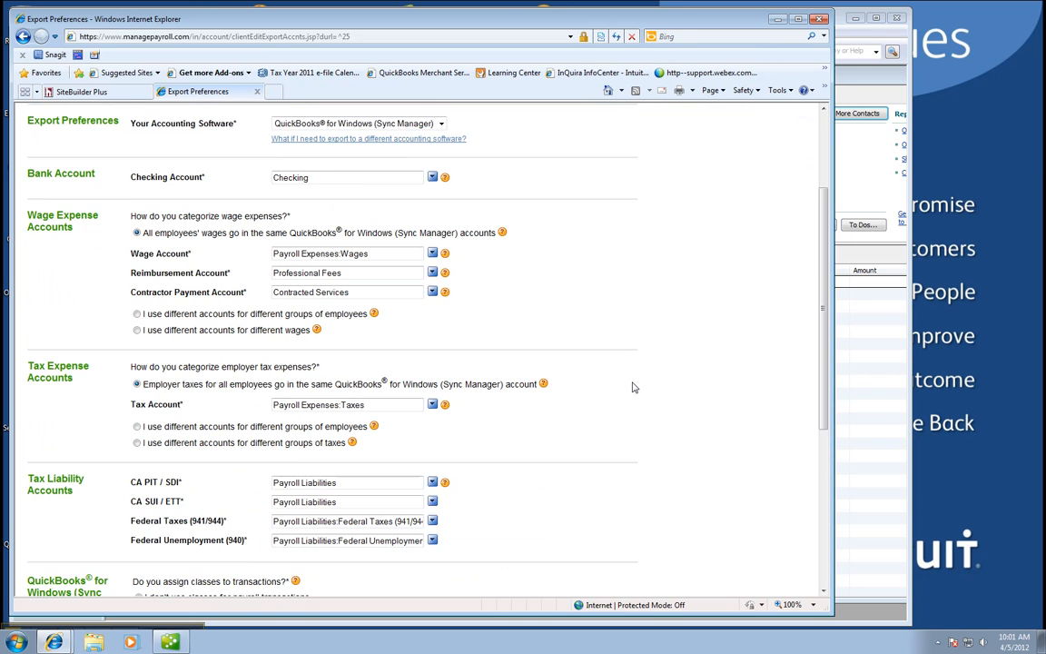
{"action": "scroll", "coordinate": [633, 388], "scroll_direction": "down", "scroll_amount": 1}
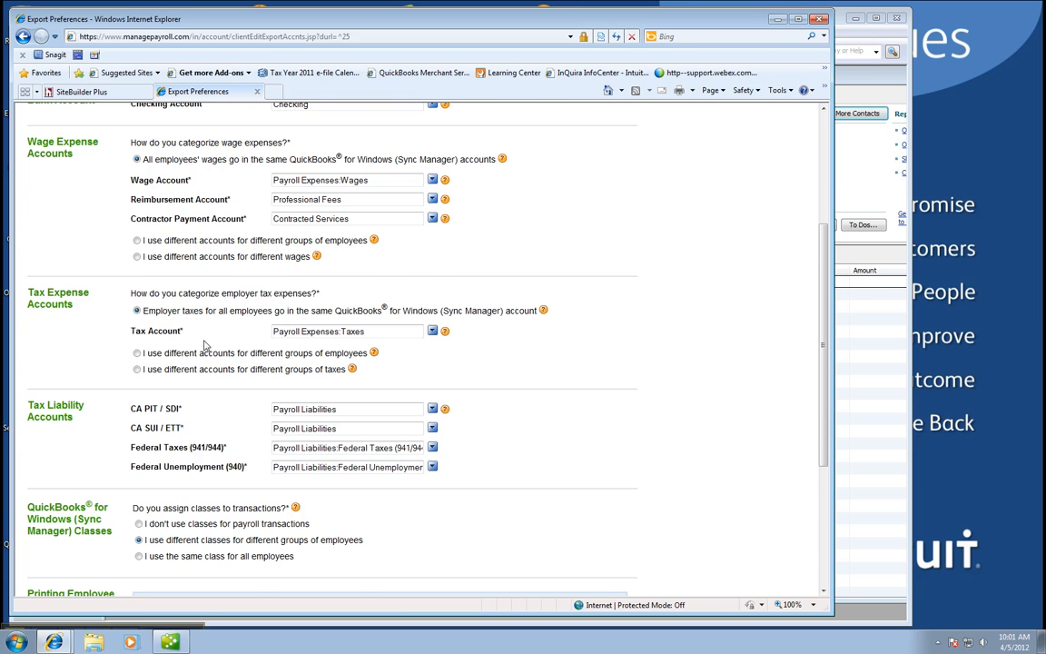
{"action": "scroll", "coordinate": [636, 422], "scroll_direction": "down", "scroll_amount": 1}
{"action": "scroll", "coordinate": [645, 425], "scroll_direction": "down", "scroll_amount": 2}
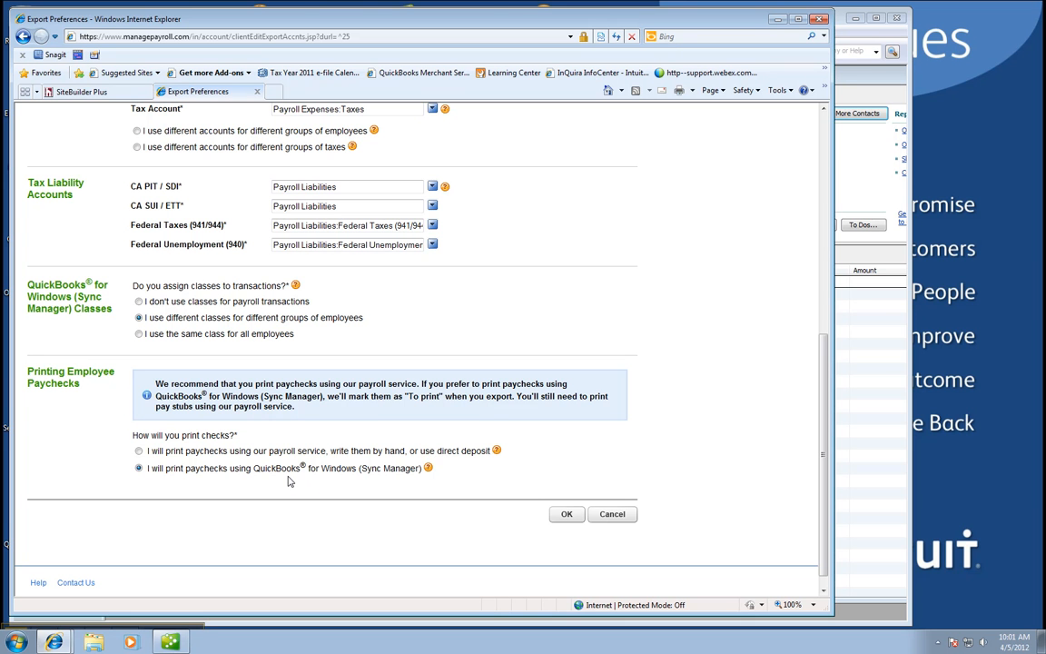
{"action": "scroll", "coordinate": [609, 222], "scroll_direction": "up", "scroll_amount": 6}
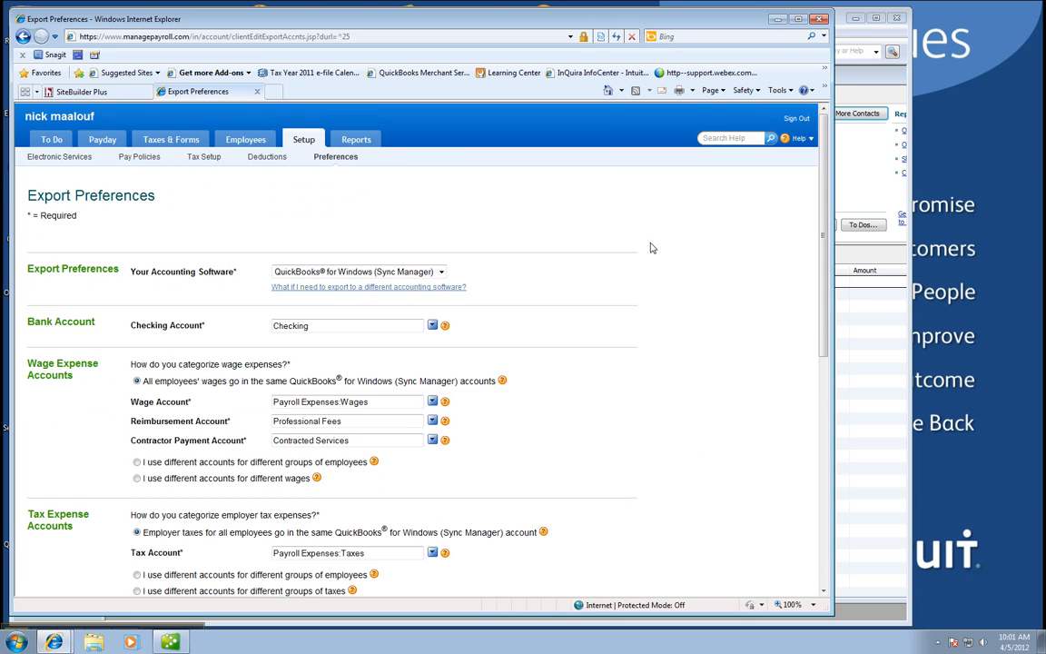
{"action": "left_click", "coordinate": [303, 141]}
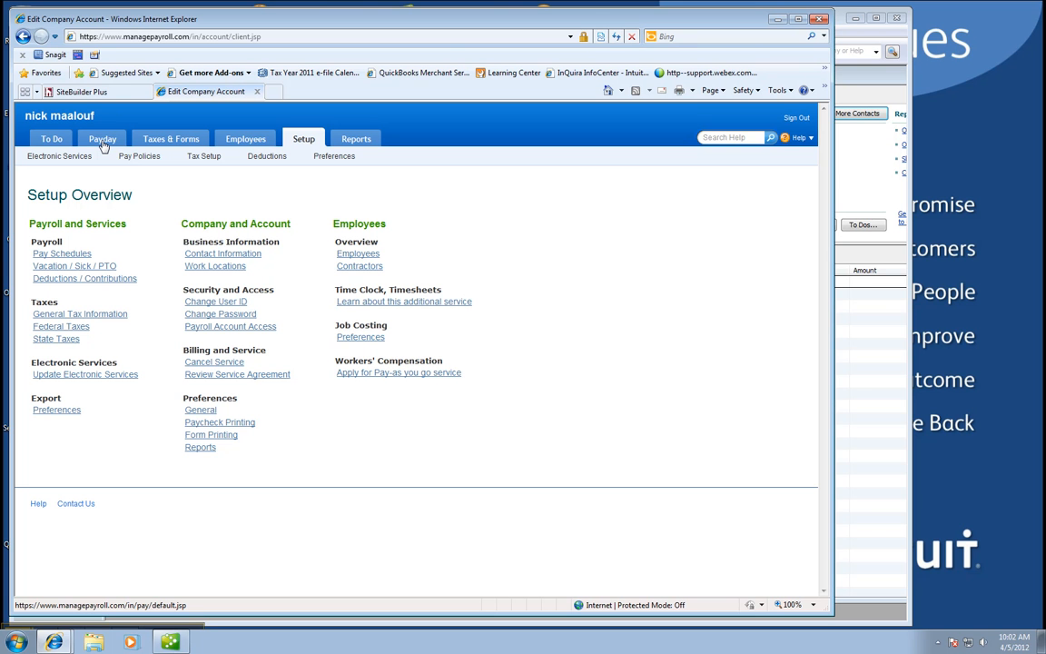
Switch to QuickBooks and view the open Job Estimates vs. Actuals Detail report for Job 1.
{"action": "left_click", "coordinate": [881, 176]}
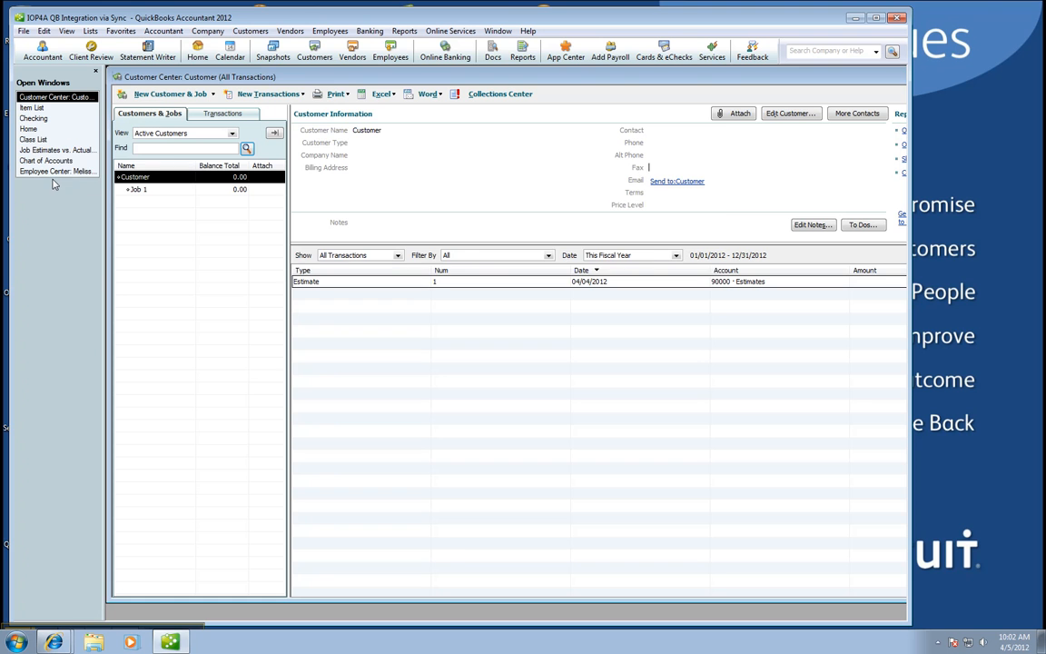
{"action": "left_click", "coordinate": [54, 150]}
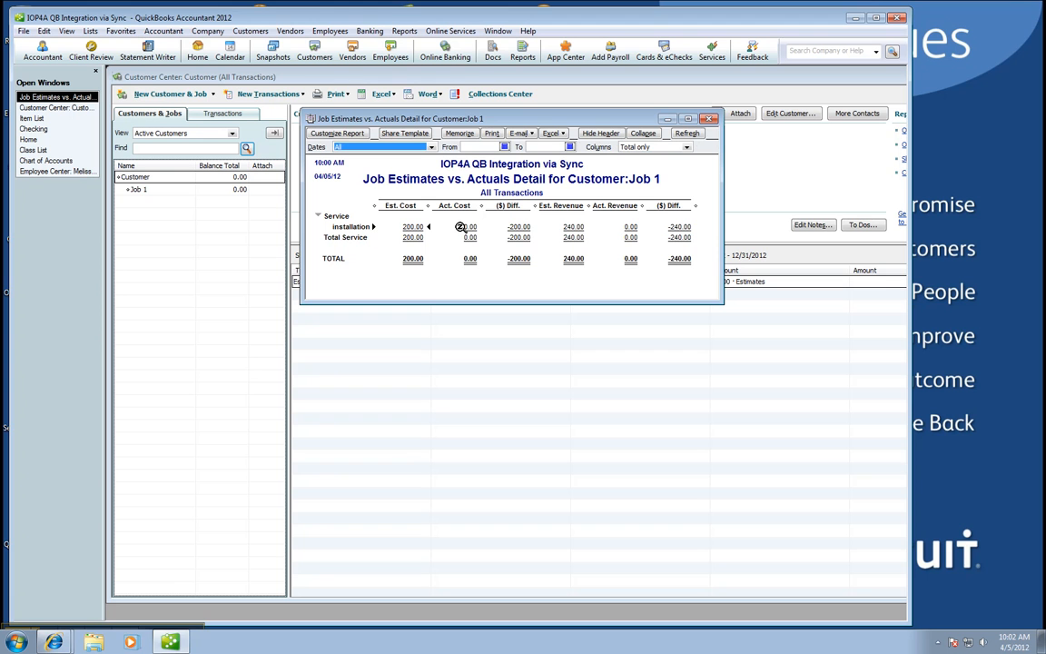
Return to the online payroll site in the browser and start creating paychecks for the Every Other Friday employees.
{"action": "mouse_move", "coordinate": [66, 633]}
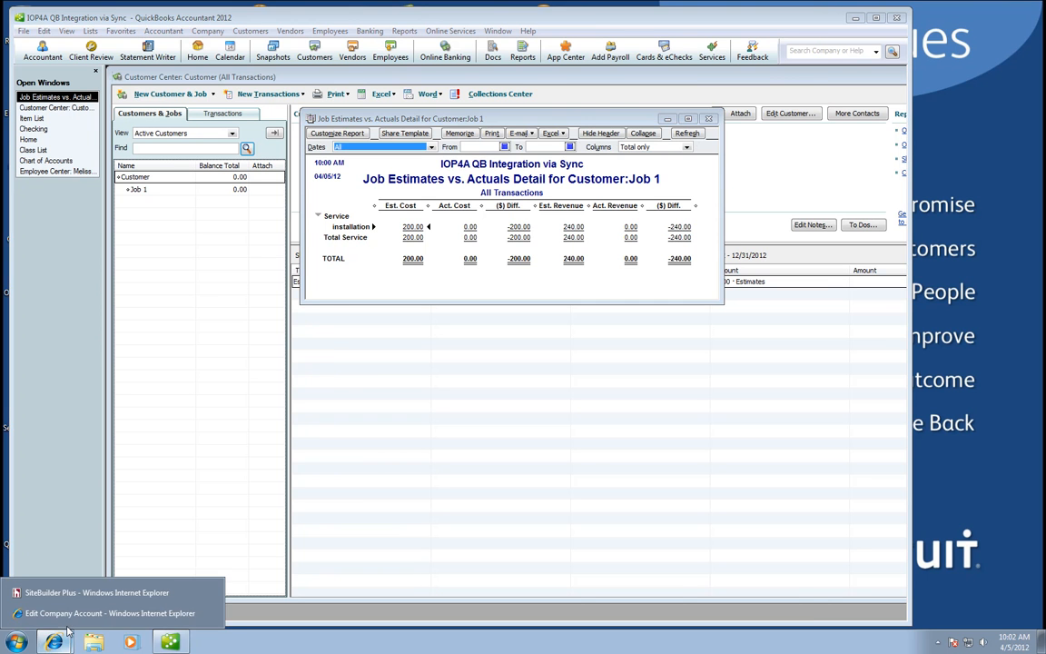
{"action": "left_click", "coordinate": [73, 613]}
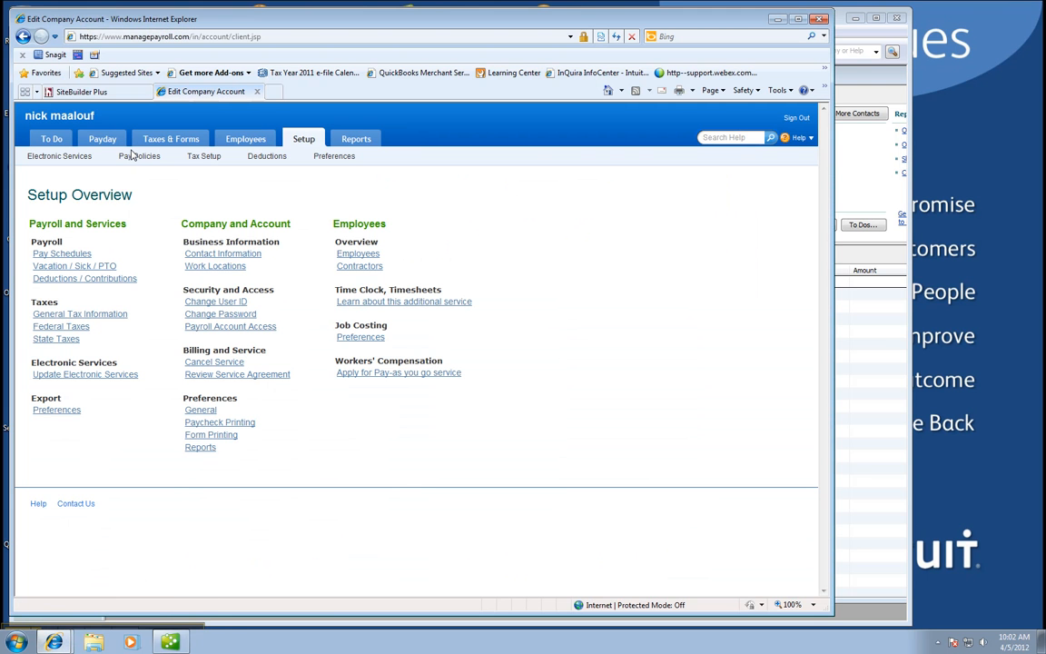
{"action": "left_click", "coordinate": [102, 138]}
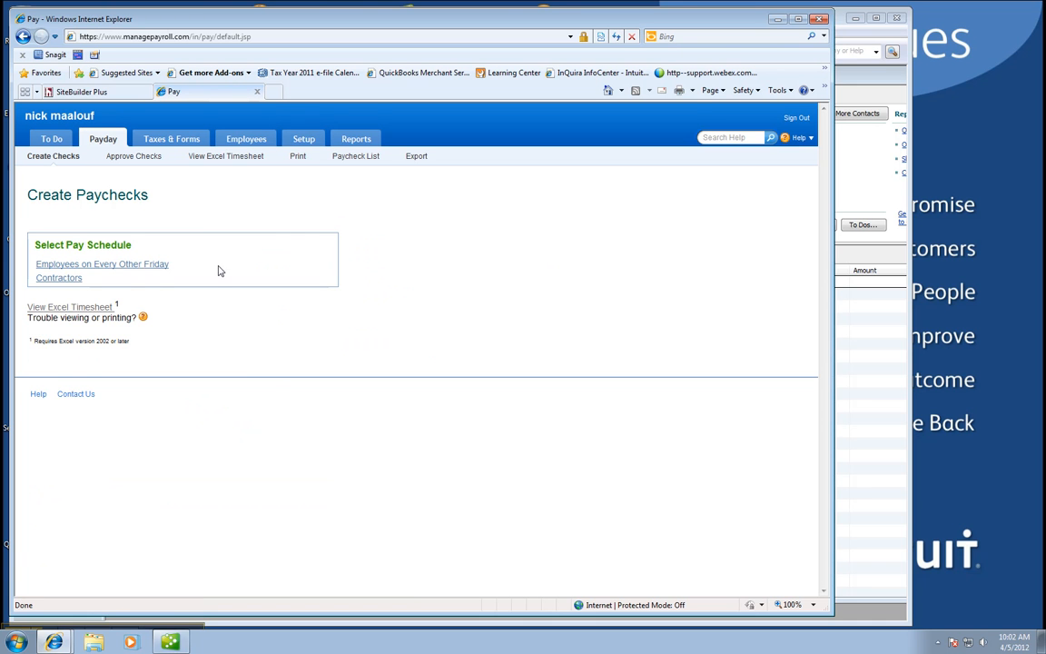
{"action": "left_click", "coordinate": [132, 265]}
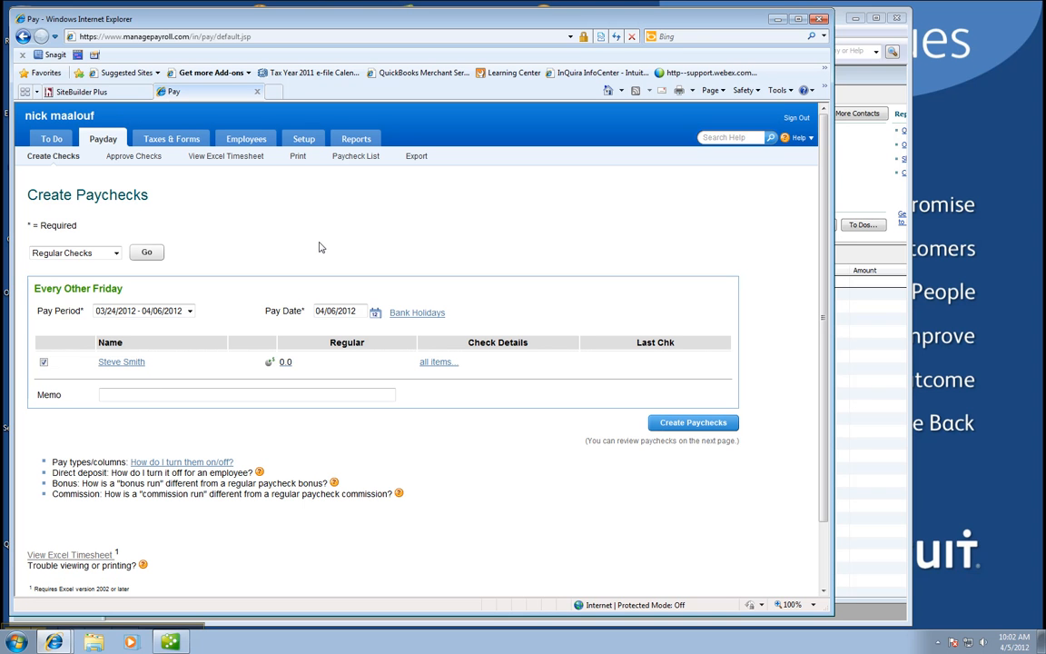
Open Intuit Sync Manager from the system tray, check the company file's sync status, and close it.
{"action": "left_click", "coordinate": [939, 642]}
{"action": "right_click", "coordinate": [957, 588]}
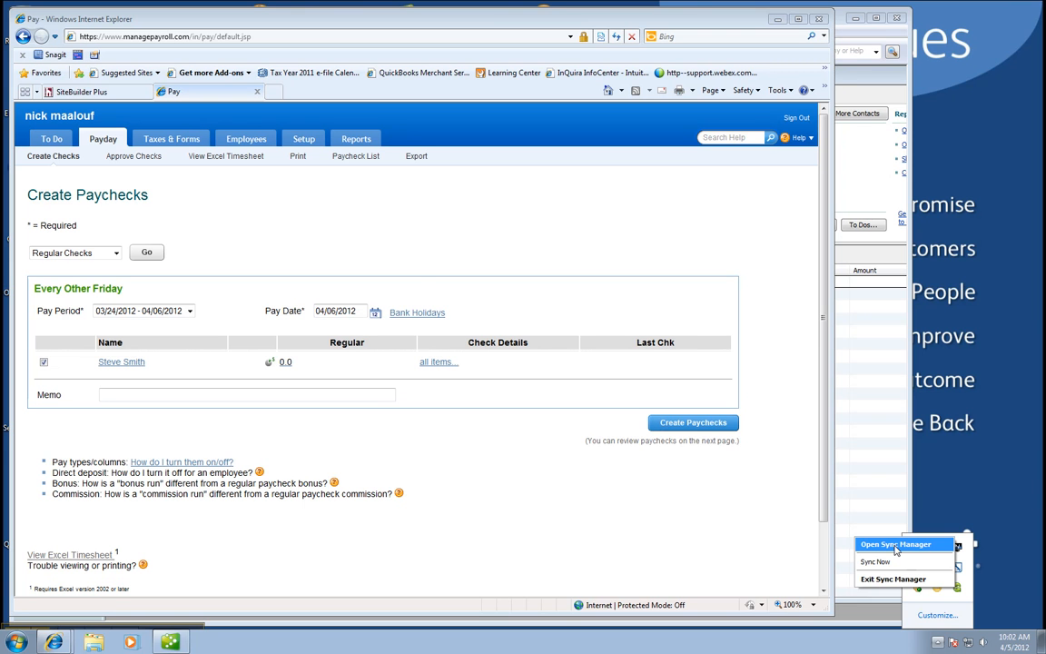
{"action": "left_click", "coordinate": [895, 546]}
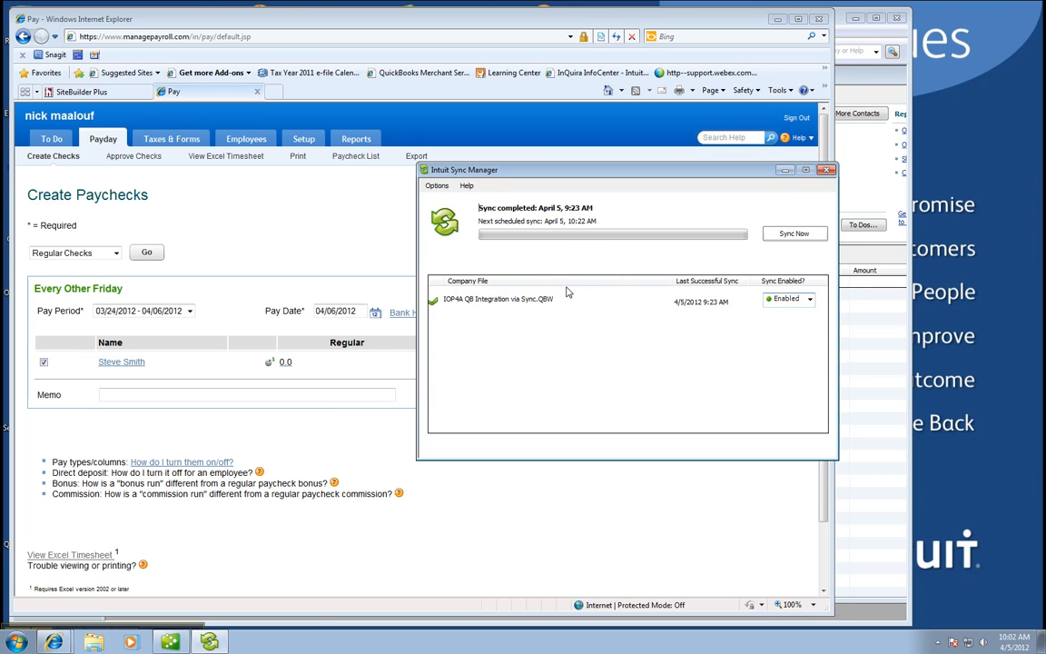
{"action": "left_click", "coordinate": [827, 171]}
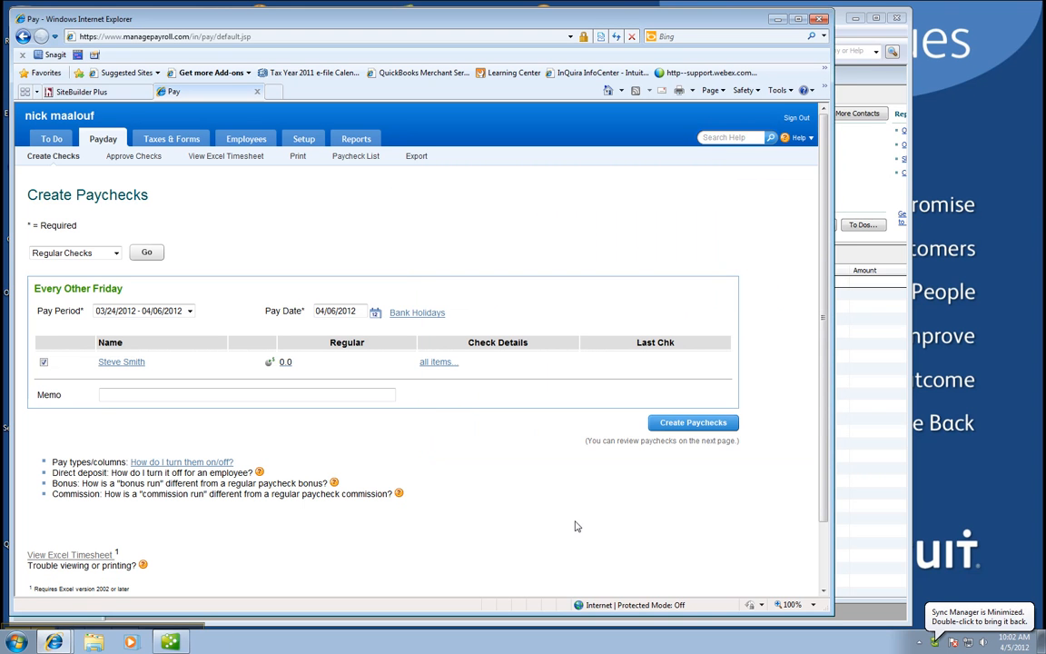
Add a Regular Pay row to the employee's hours details and assign it to the customer job Job 1.
{"action": "left_click", "coordinate": [285, 362]}
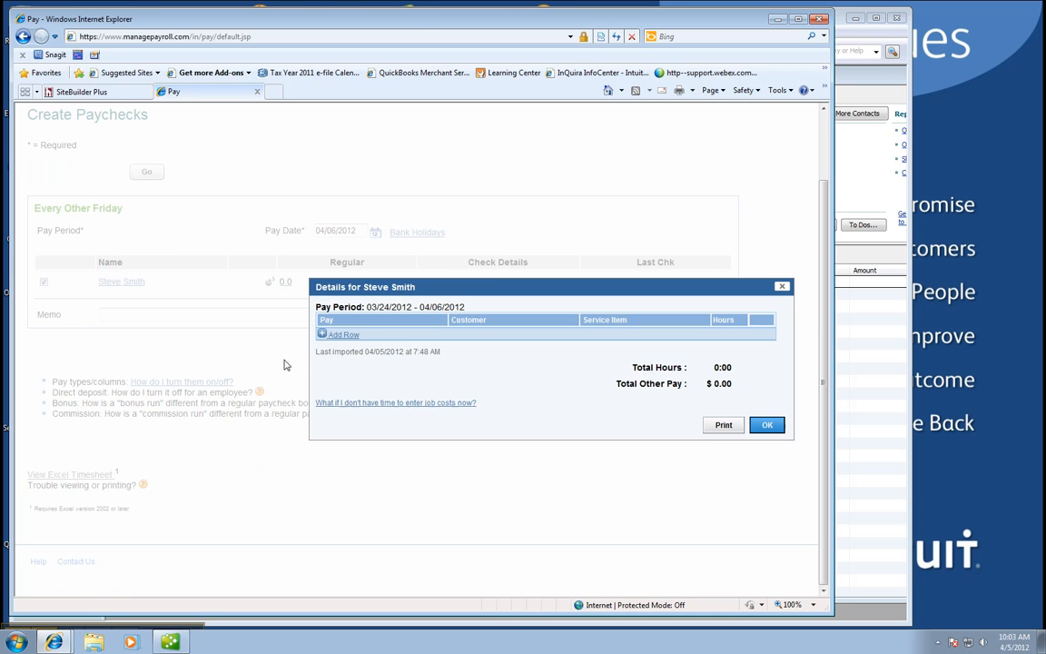
{"action": "left_click", "coordinate": [353, 336]}
{"action": "left_click", "coordinate": [355, 338]}
{"action": "left_click", "coordinate": [362, 346]}
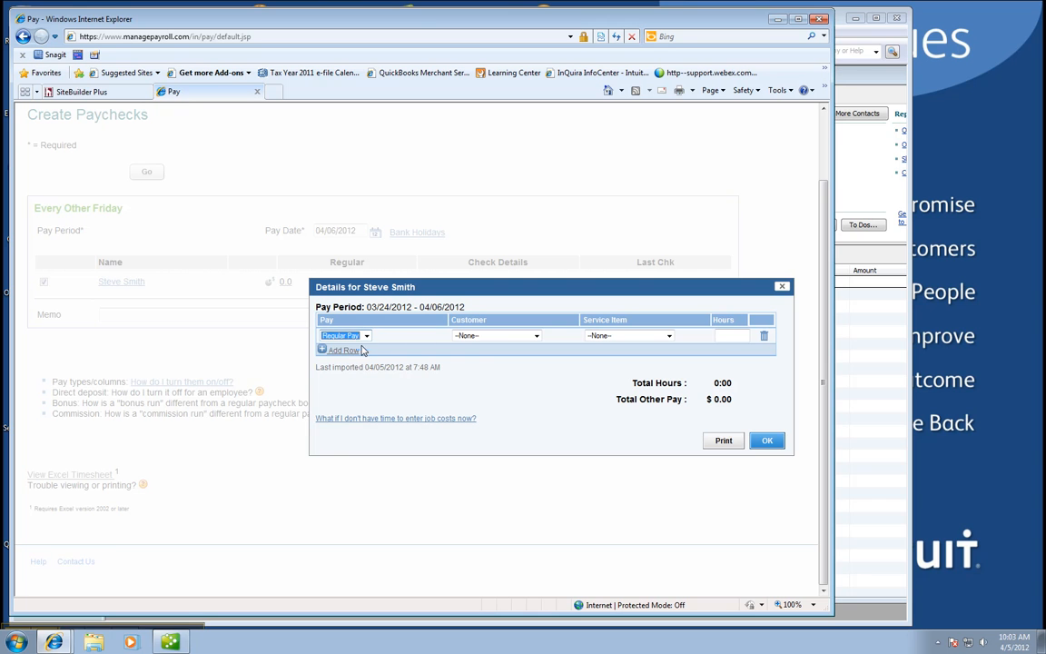
{"action": "left_click", "coordinate": [535, 336]}
{"action": "left_click", "coordinate": [491, 336]}
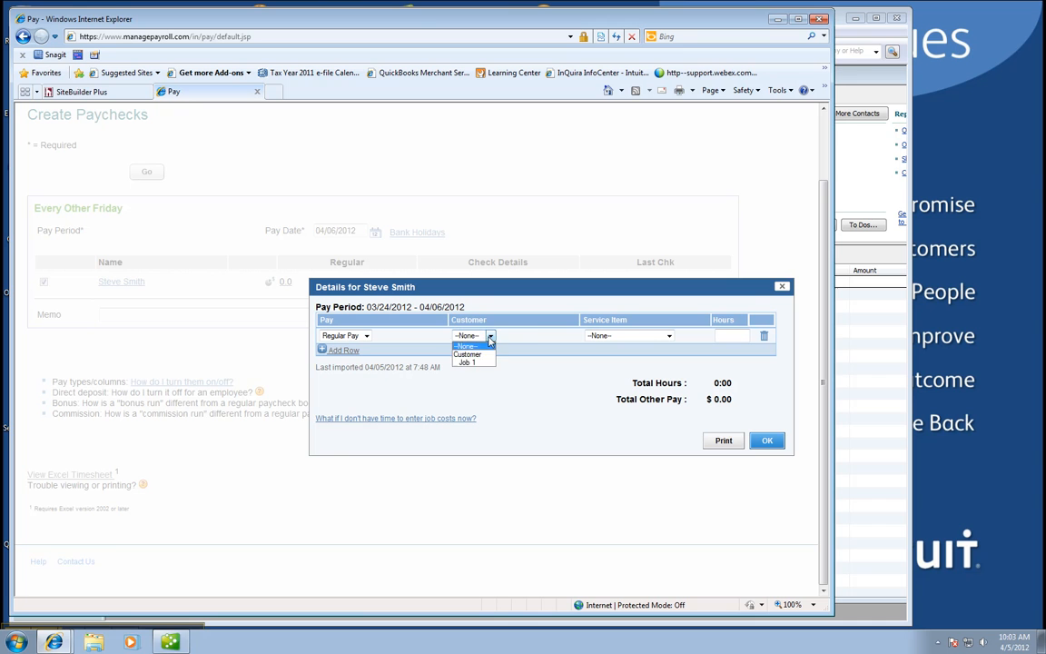
{"action": "left_click", "coordinate": [465, 361]}
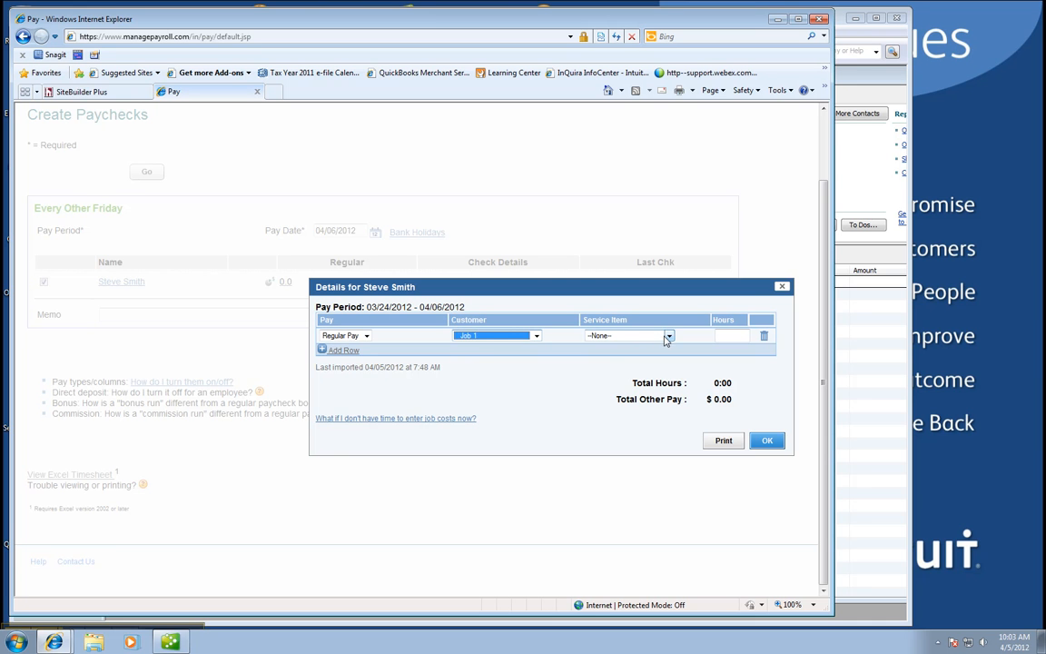
Set the row's service item to installation with 40 hours and save the employee's pay details.
{"action": "left_click", "coordinate": [669, 336]}
{"action": "left_click", "coordinate": [626, 336]}
{"action": "left_click", "coordinate": [612, 355]}
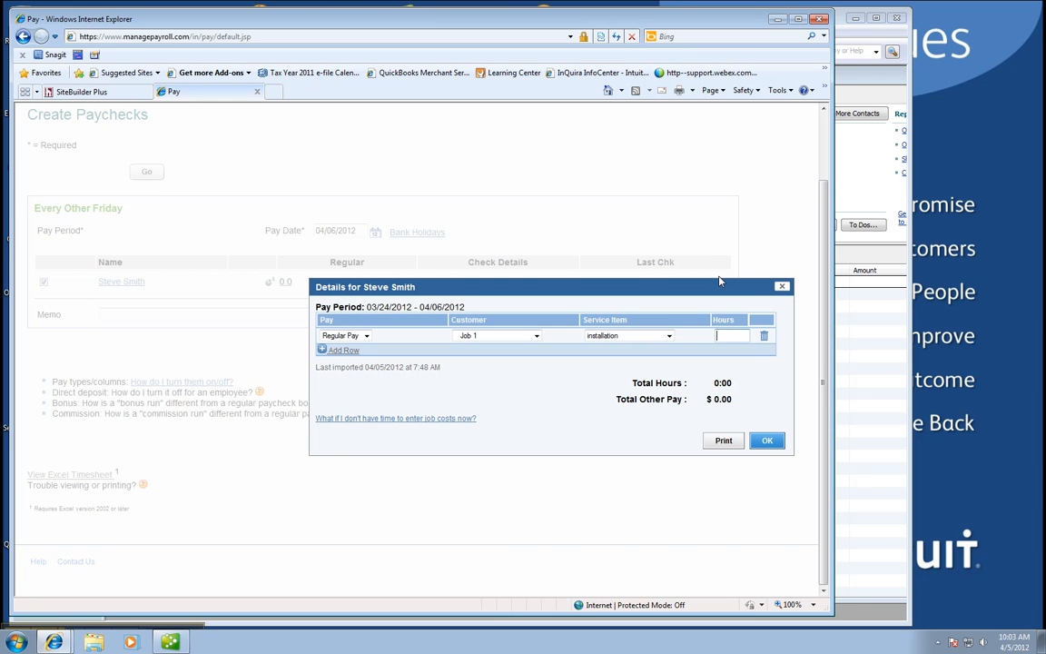
{"action": "type", "text": "40"}
{"action": "left_click", "coordinate": [768, 442]}
{"action": "left_click", "coordinate": [767, 442]}
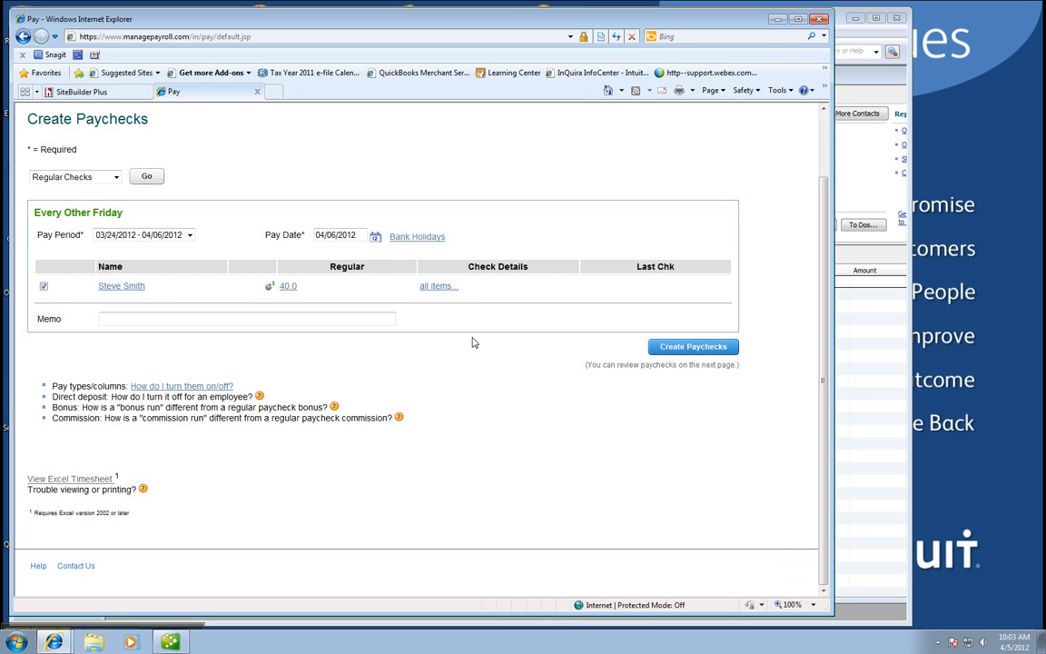
Enter a memo describing the employee's install work at job 1 and create the paycheck.
{"action": "left_click", "coordinate": [373, 317]}
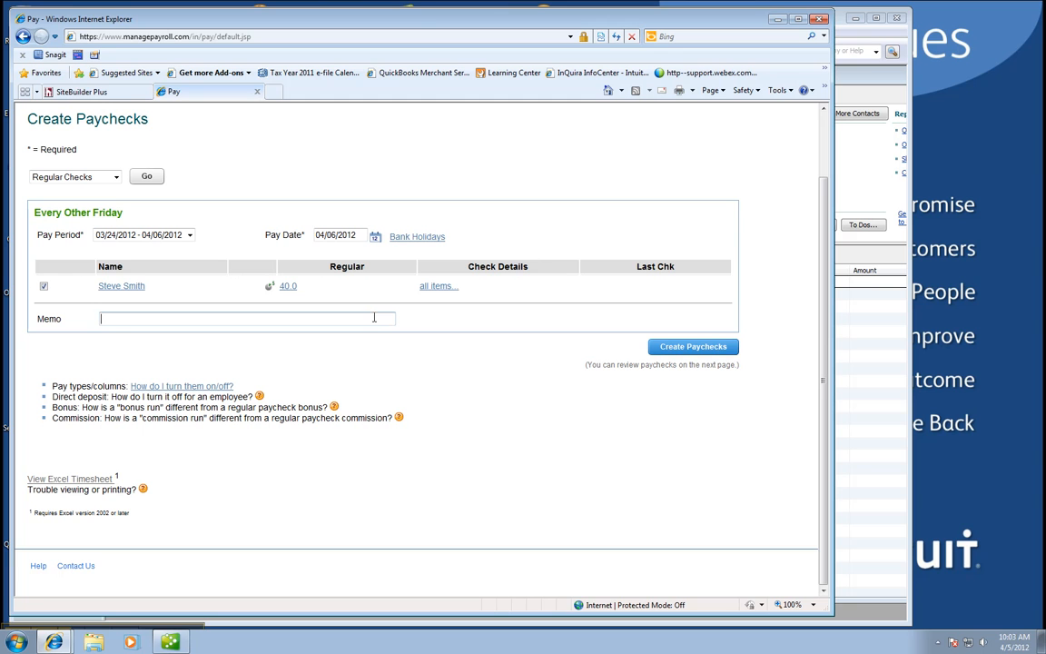
{"action": "type", "text": "steves install work at job 1"}
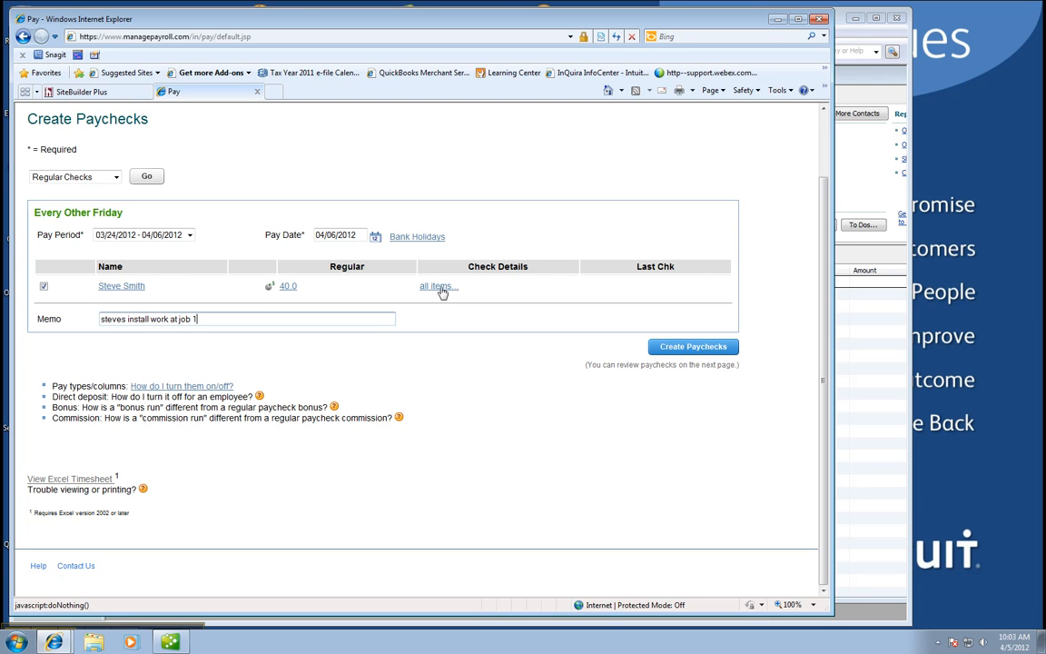
{"action": "left_click", "coordinate": [684, 349]}
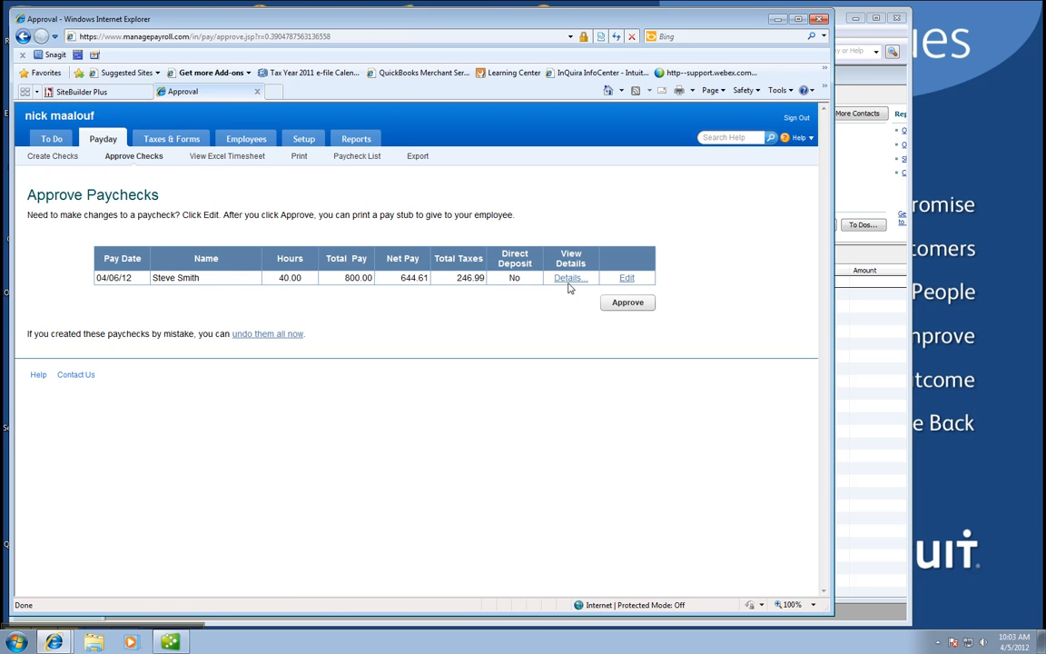
Review the new paycheck's pay and tax details and approve it from its details page.
{"action": "left_click", "coordinate": [568, 278]}
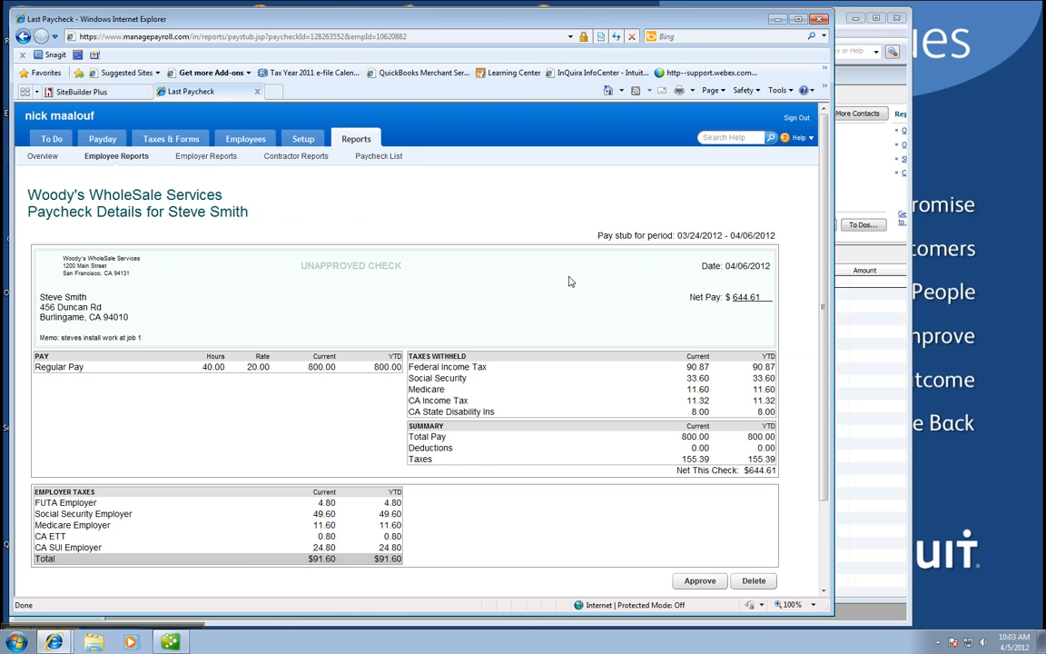
{"action": "scroll", "coordinate": [572, 282], "scroll_direction": "down", "scroll_amount": 2}
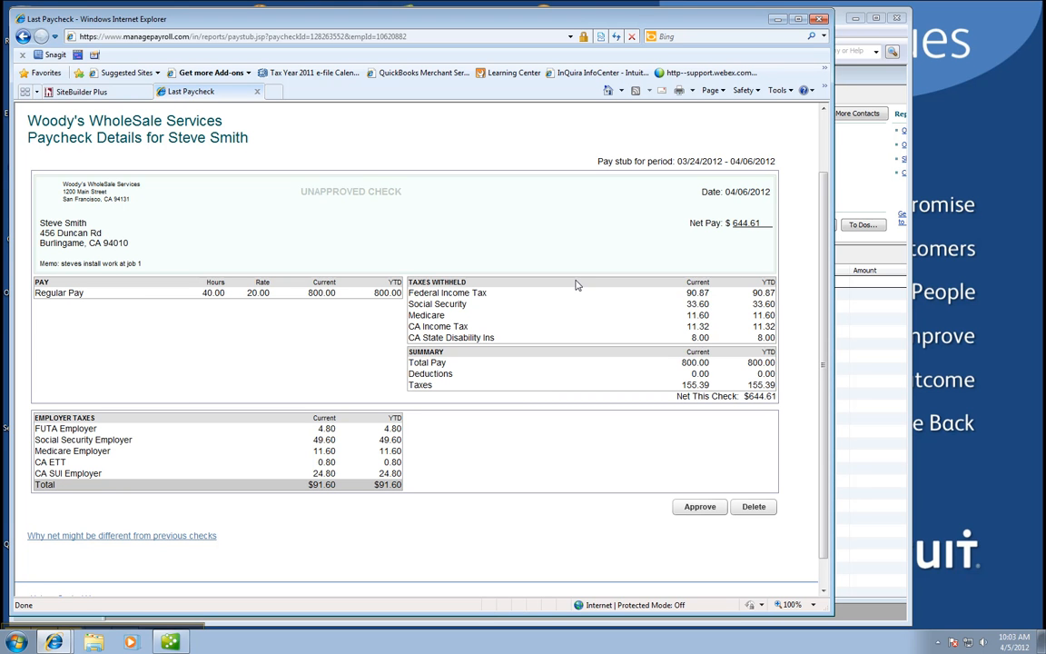
{"action": "left_click", "coordinate": [698, 507]}
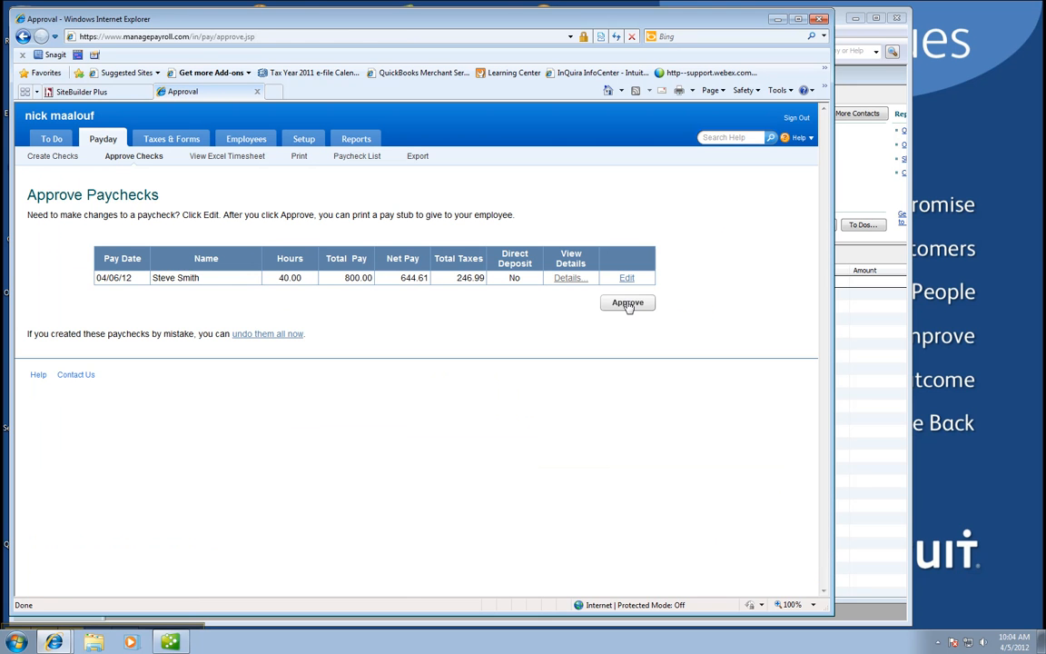
Approve the listed paycheck and finish the payroll run without recording a check number.
{"action": "left_click", "coordinate": [629, 304]}
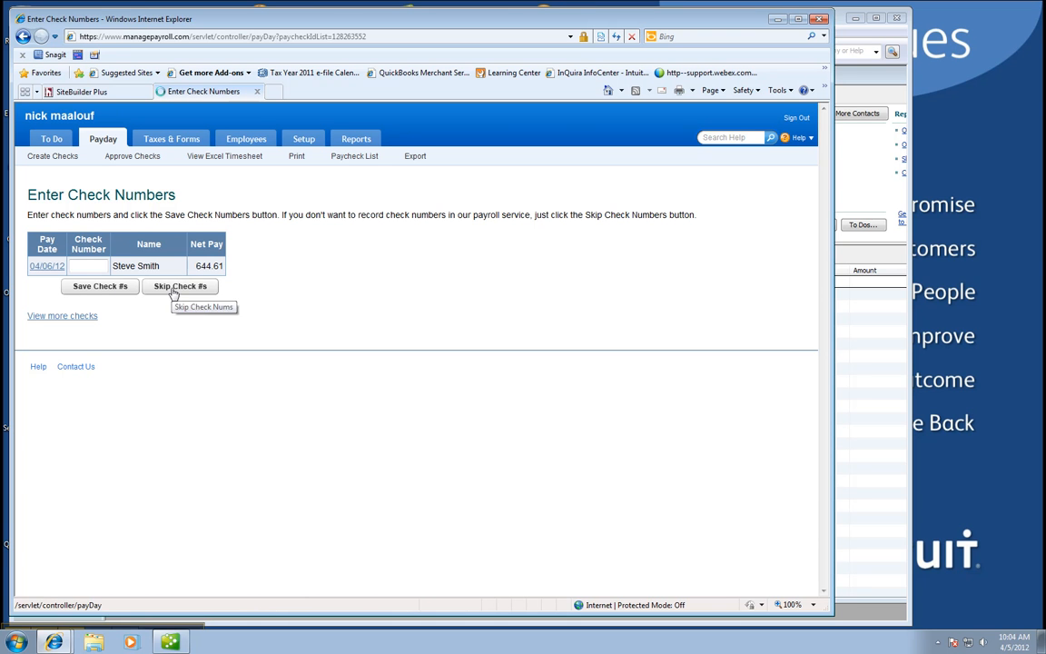
{"action": "left_click", "coordinate": [174, 289]}
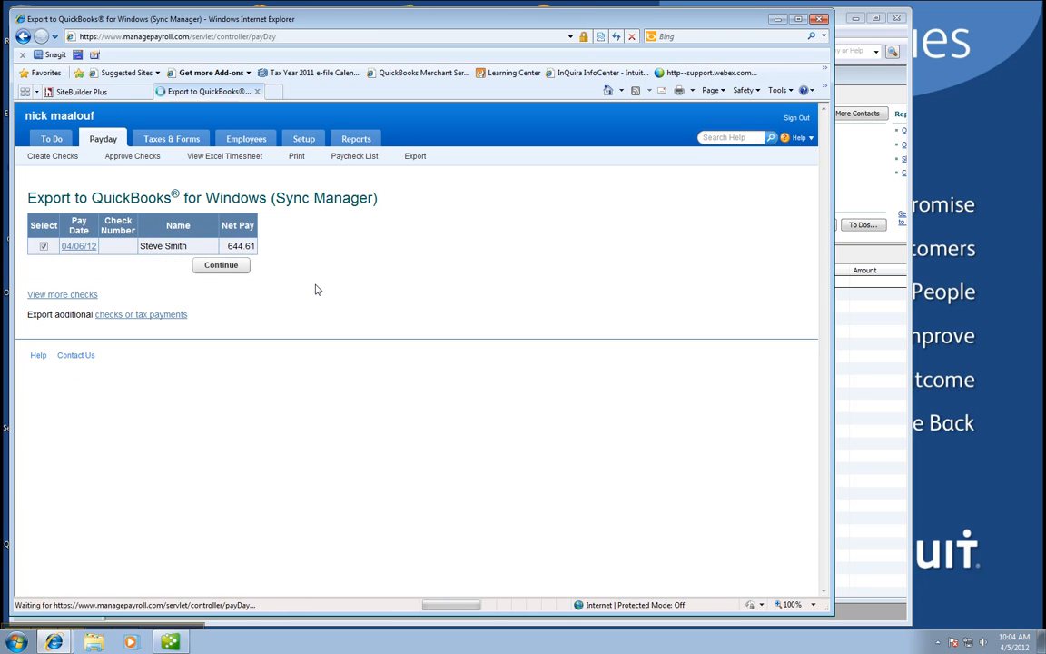
{"action": "left_click", "coordinate": [218, 267]}
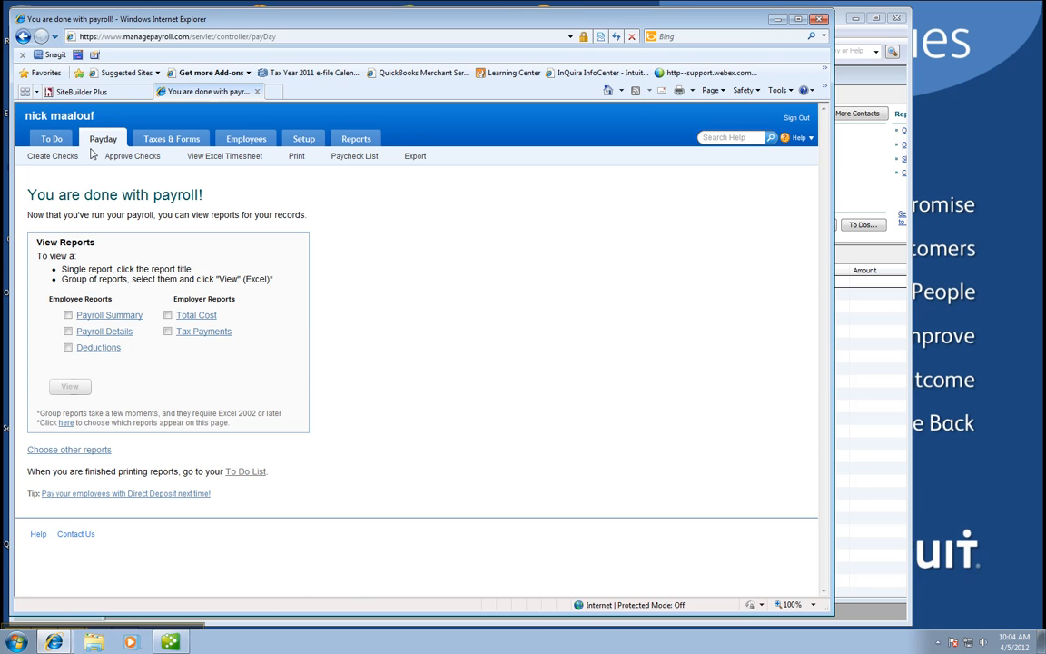
Export the 04/06/2012 paycheck to QuickBooks (Sync Manager) from the to-do list and close the export window.
{"action": "left_click", "coordinate": [52, 141]}
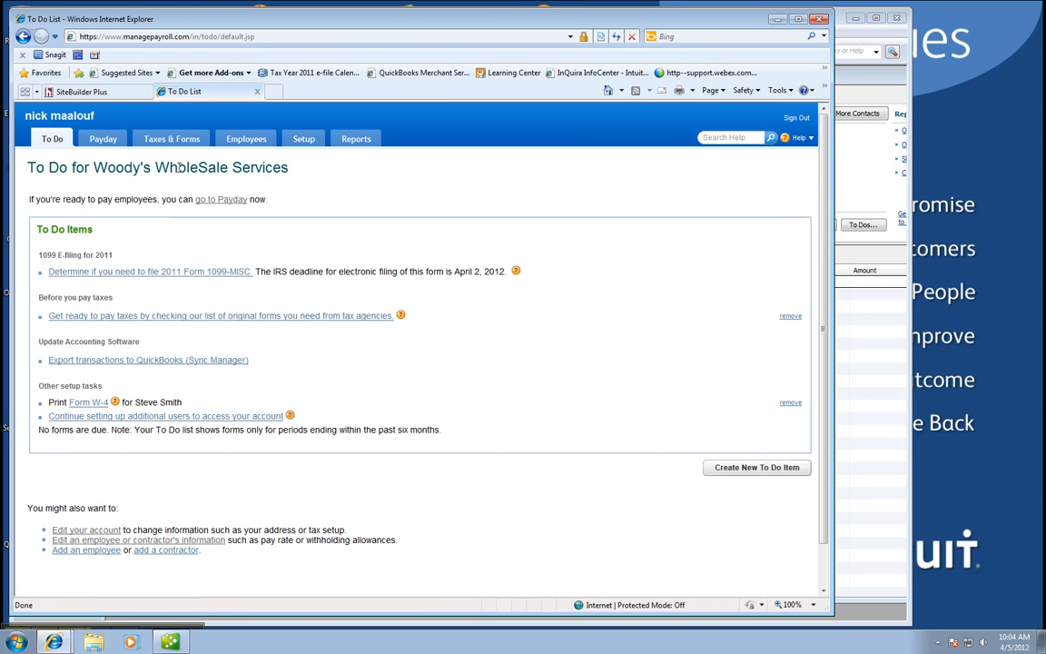
{"action": "left_click", "coordinate": [173, 361]}
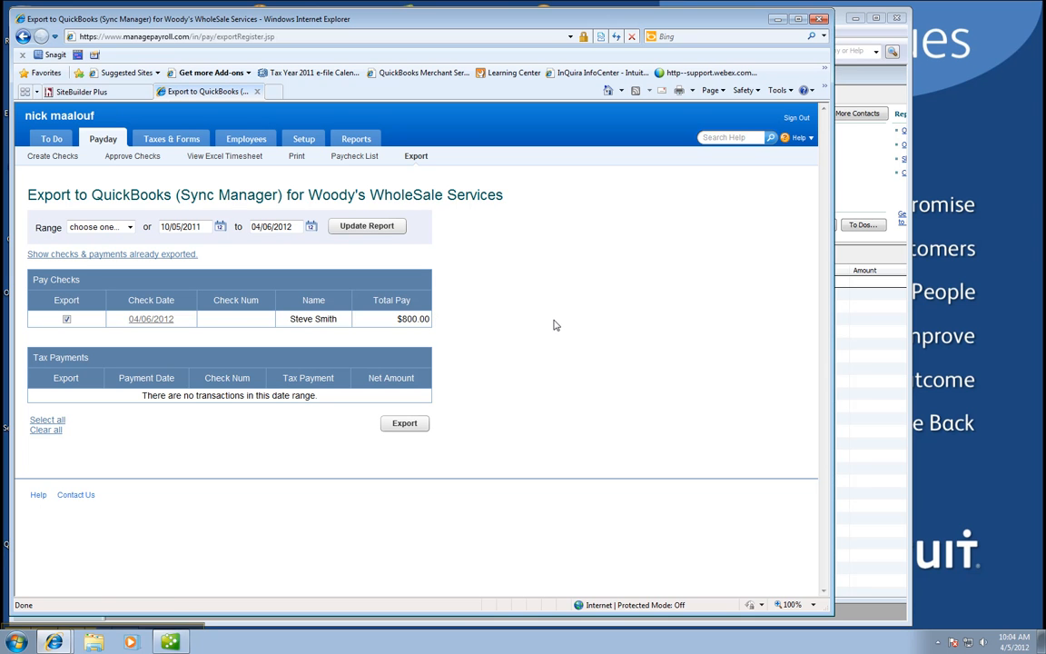
{"action": "left_click", "coordinate": [405, 424]}
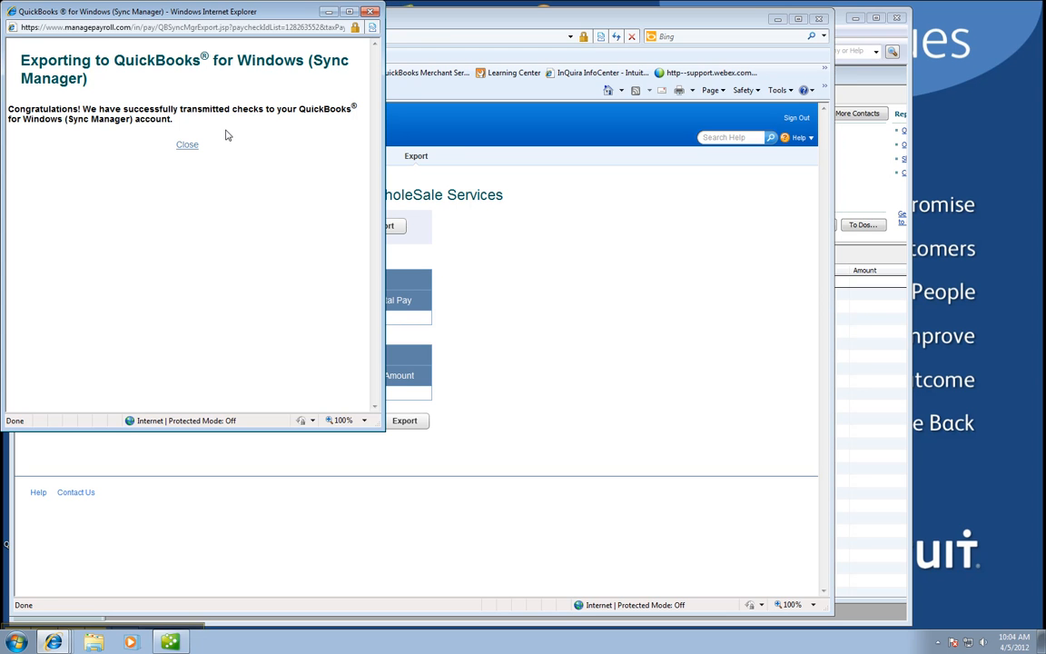
{"action": "left_click", "coordinate": [184, 144]}
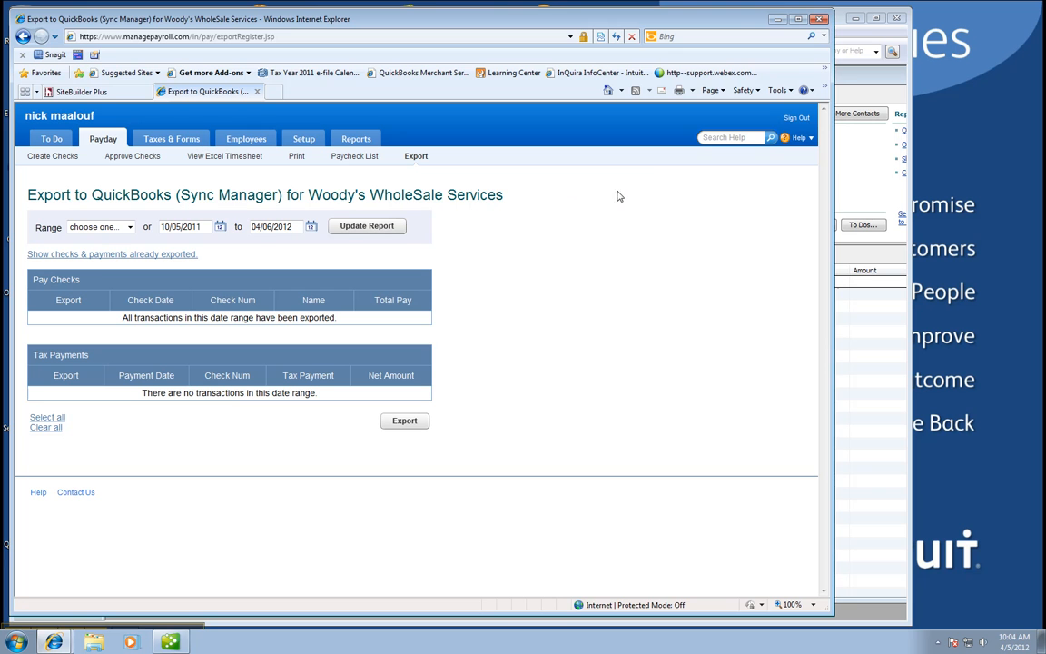
Switch to QuickBooks, close the Job Estimates vs. Actuals Detail report and open the register of the Checking account.
{"action": "left_click", "coordinate": [778, 19]}
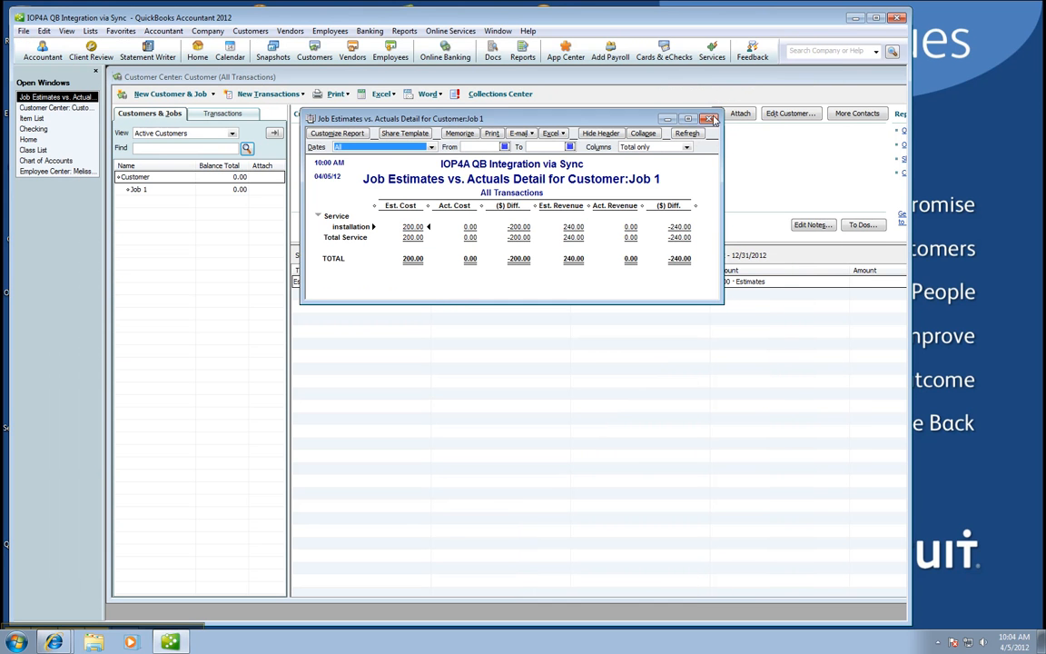
{"action": "left_click", "coordinate": [713, 119]}
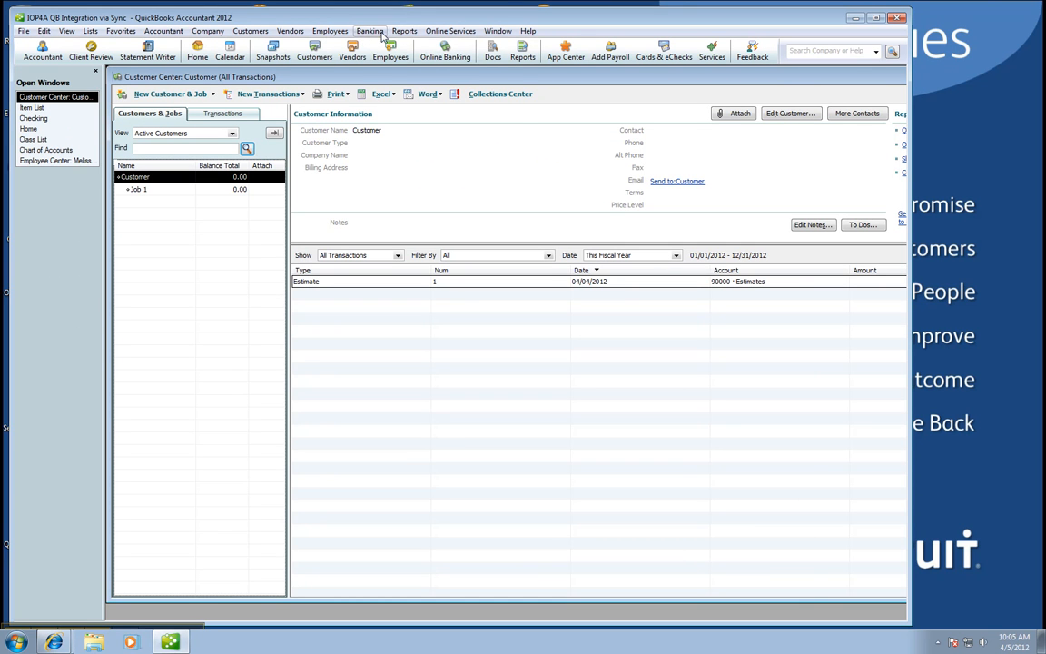
{"action": "left_click", "coordinate": [384, 34]}
{"action": "left_click", "coordinate": [366, 85]}
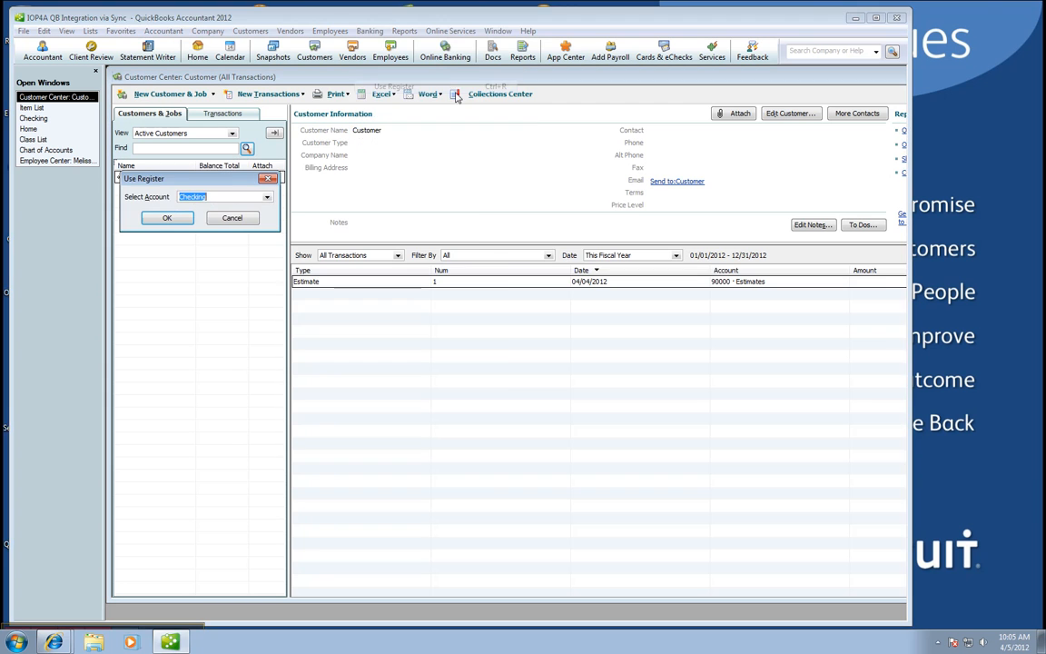
{"action": "left_click", "coordinate": [166, 217]}
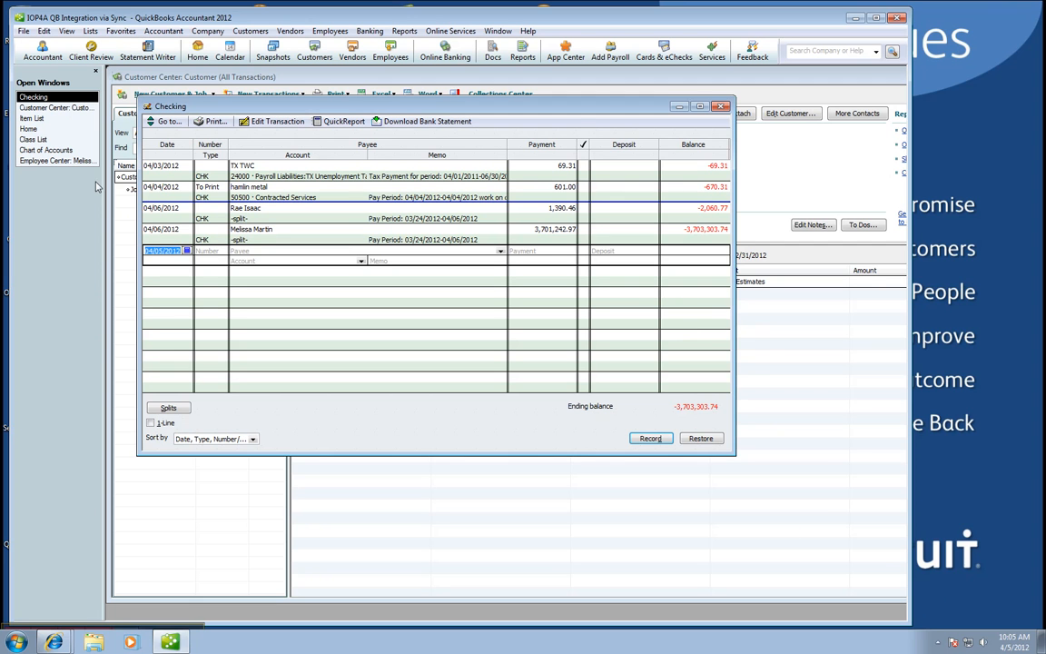
Open Intuit Sync Manager and place its window clear of the transactions listed in the Checking register.
{"action": "left_click", "coordinate": [939, 644]}
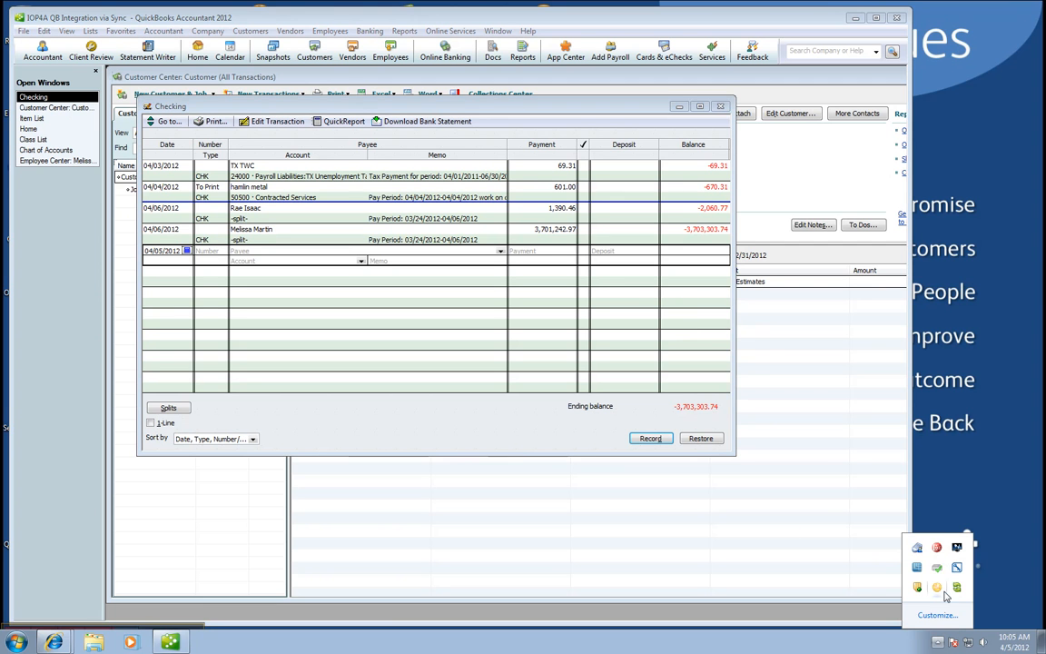
{"action": "right_click", "coordinate": [917, 567]}
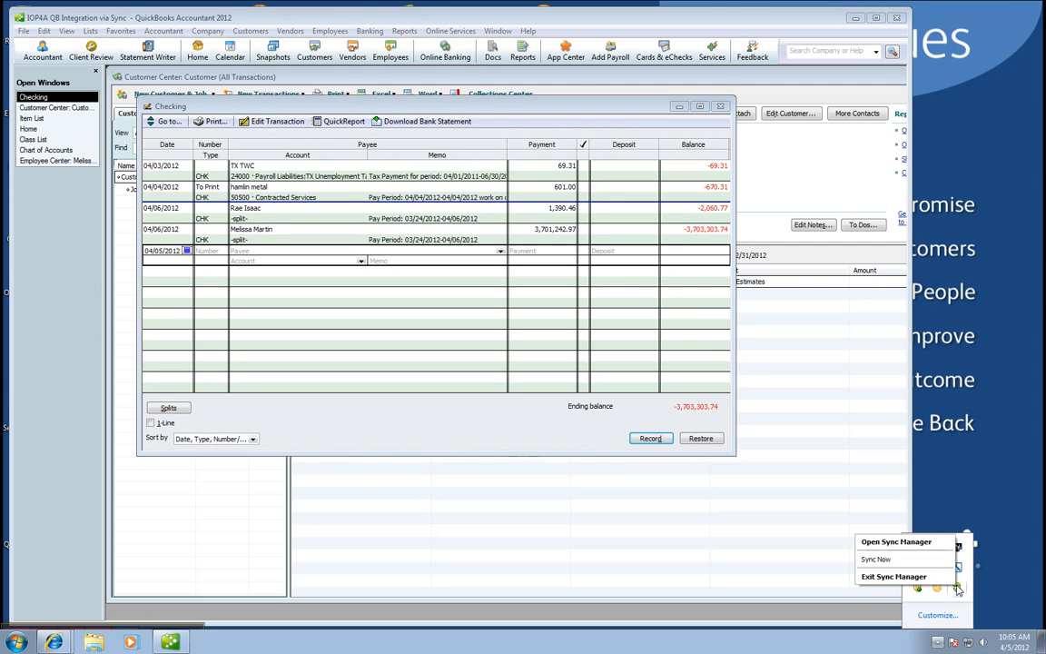
{"action": "left_click", "coordinate": [897, 541]}
{"action": "left_click_drag", "start_coordinate": [615, 208], "coordinate": [603, 285]}
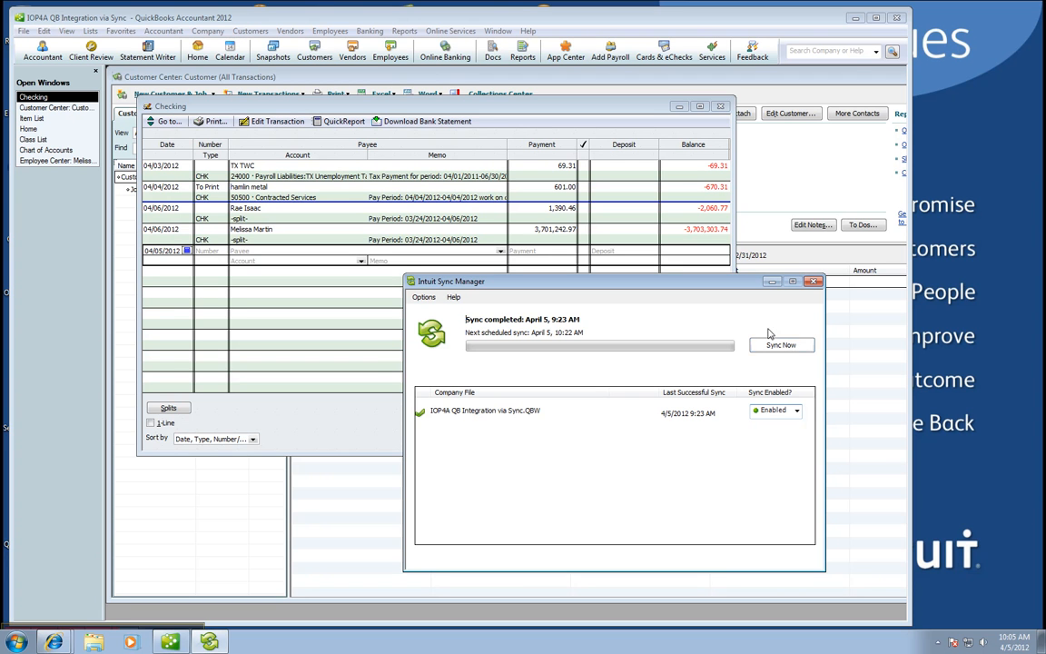
Save the automatic sync options with data syncing every 1 hour, and start an immediate sync of the company file.
{"action": "left_click", "coordinate": [423, 297]}
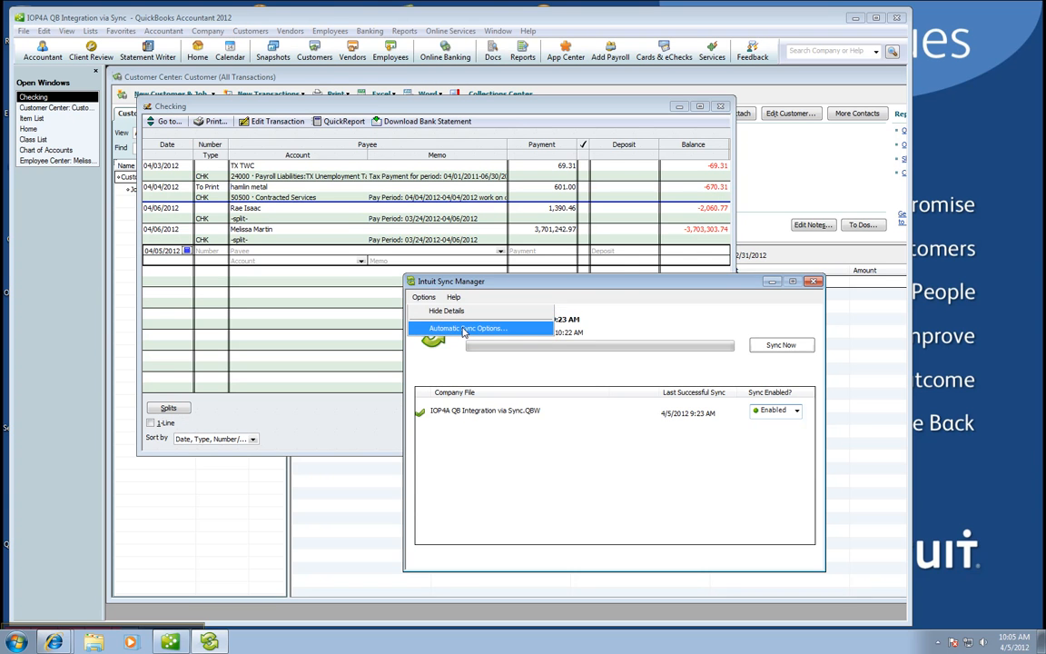
{"action": "left_click", "coordinate": [463, 329]}
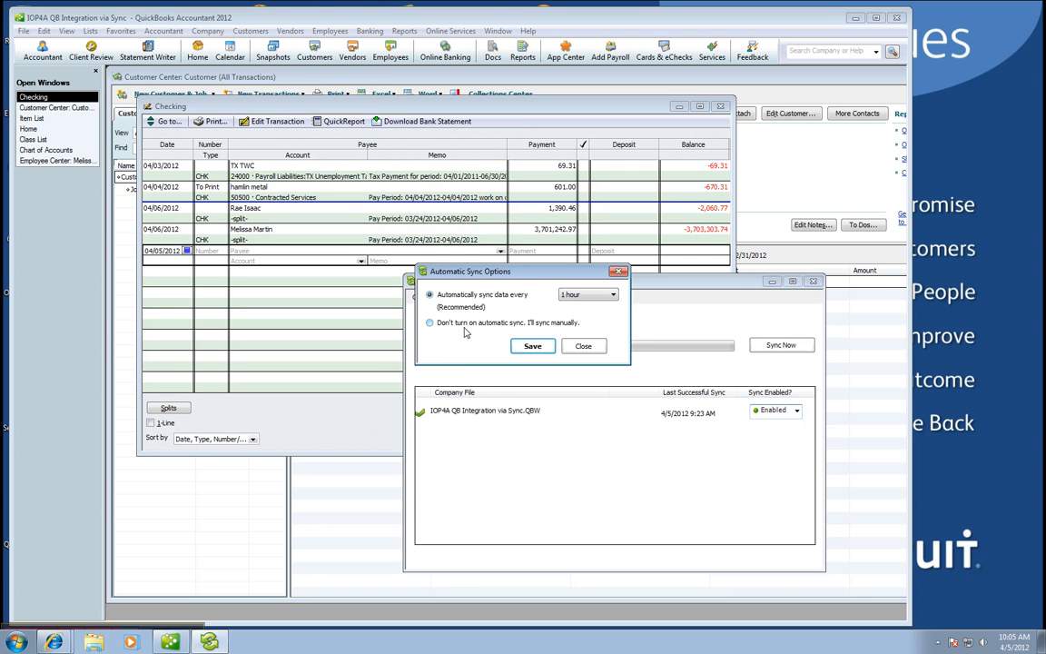
{"action": "left_click", "coordinate": [533, 346]}
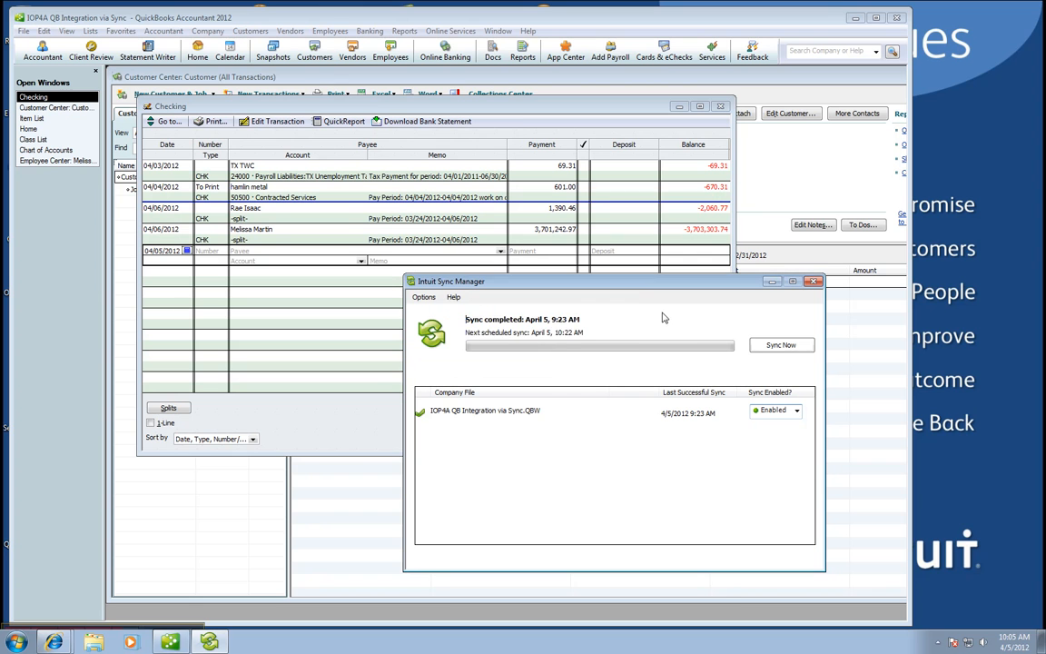
{"action": "left_click", "coordinate": [776, 345]}
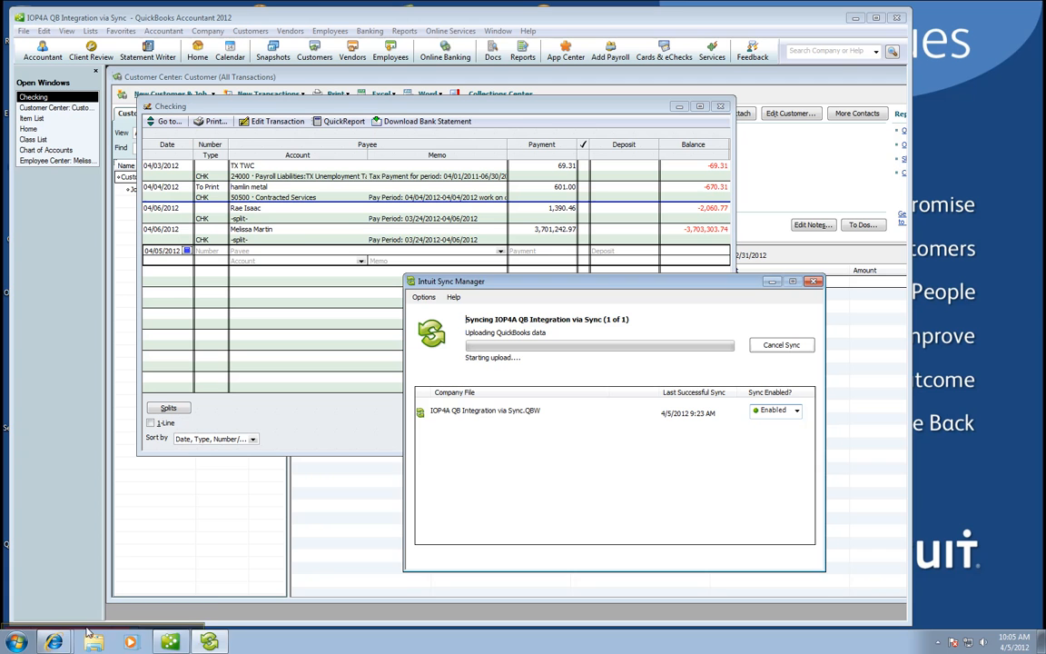
{"action": "mouse_move", "coordinate": [98, 611]}
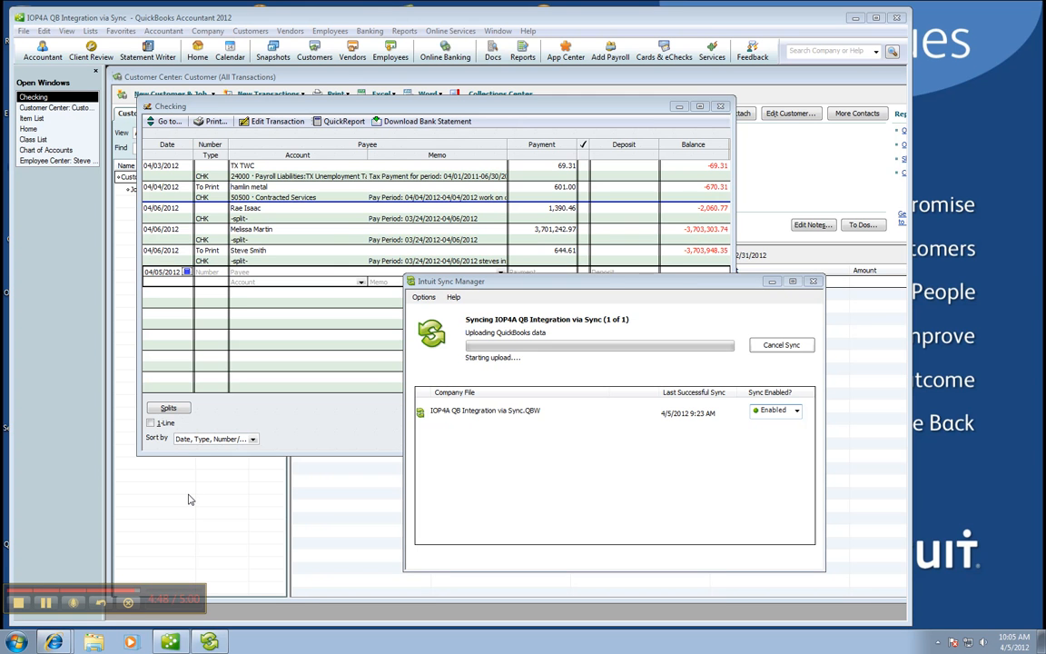
Open the newly synced 04/06/2012 paycheck from the Checking register and look for the job estimates vs. actuals reports.
{"action": "double_click", "coordinate": [224, 254]}
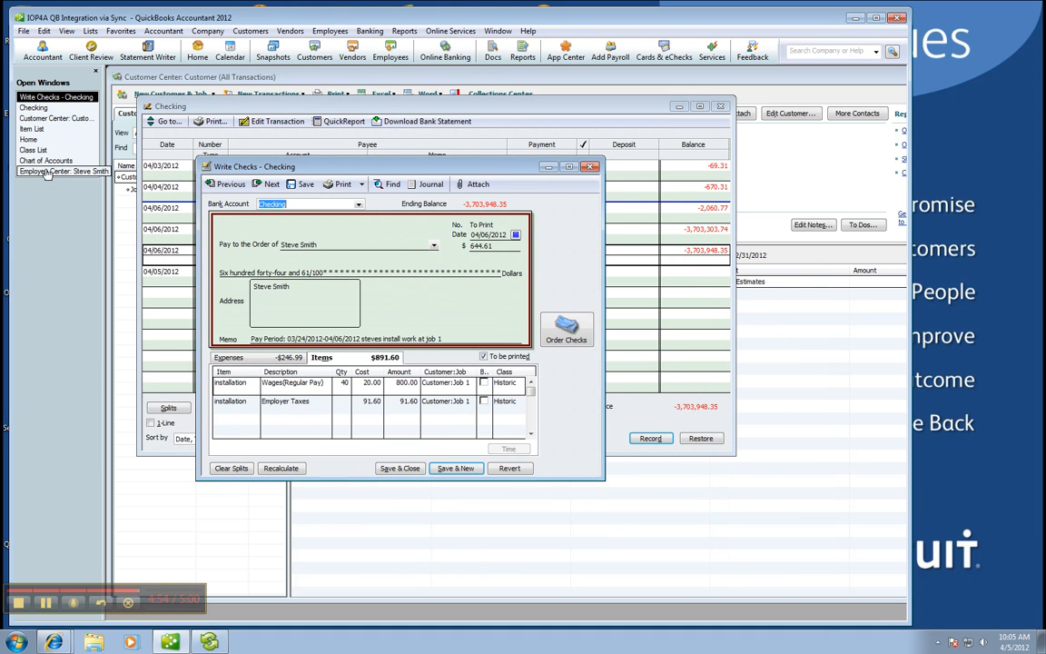
{"action": "left_click", "coordinate": [400, 32]}
{"action": "mouse_move", "coordinate": [472, 160]}
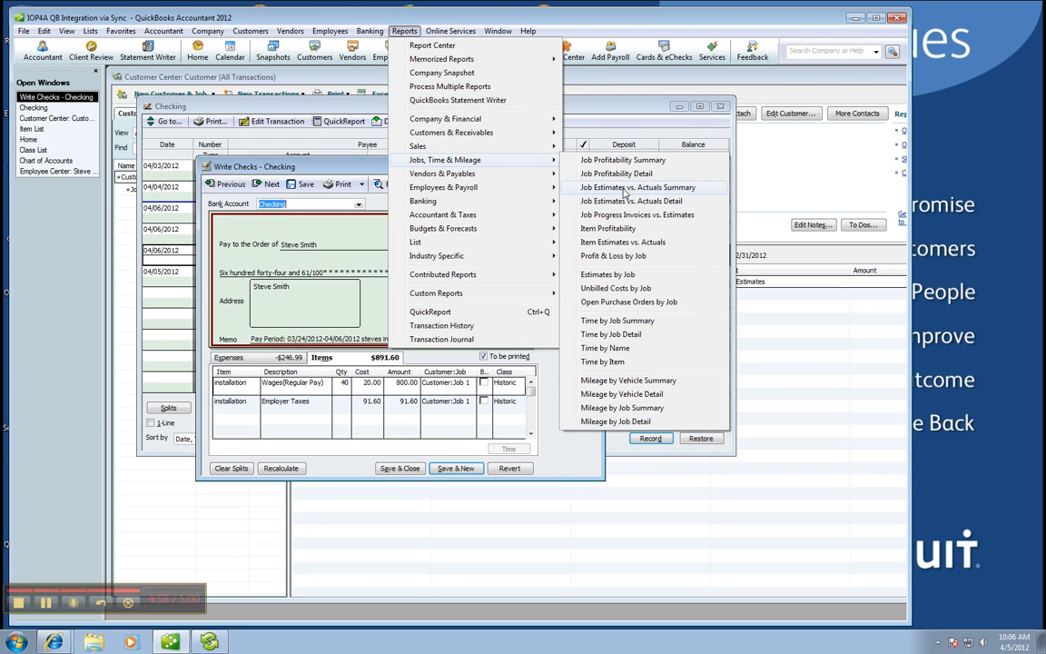